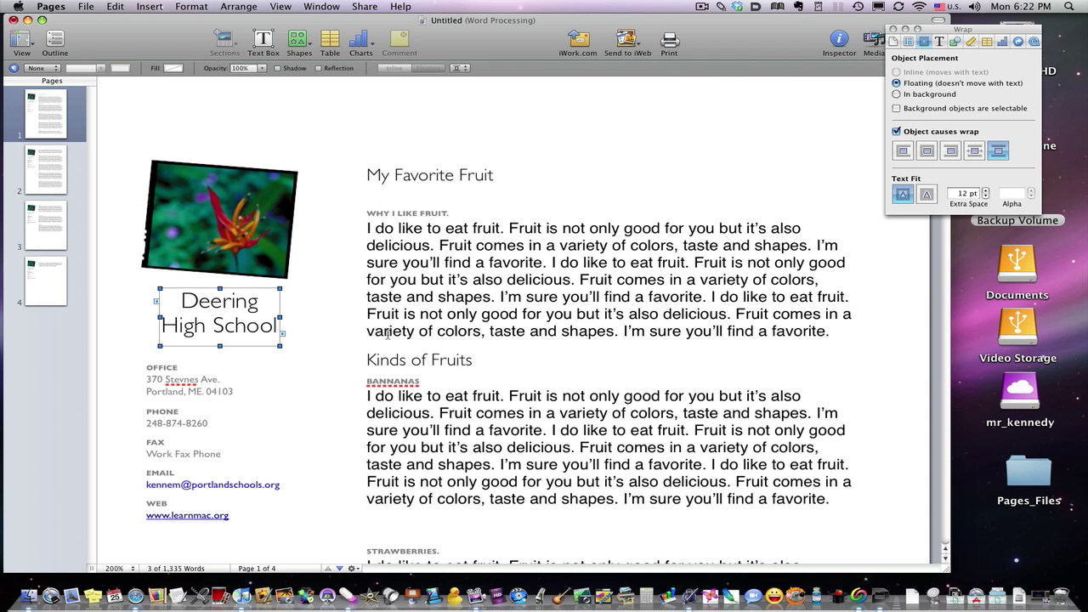
- Widen the Deering High School title box so the name fits on one line
click(317, 420)
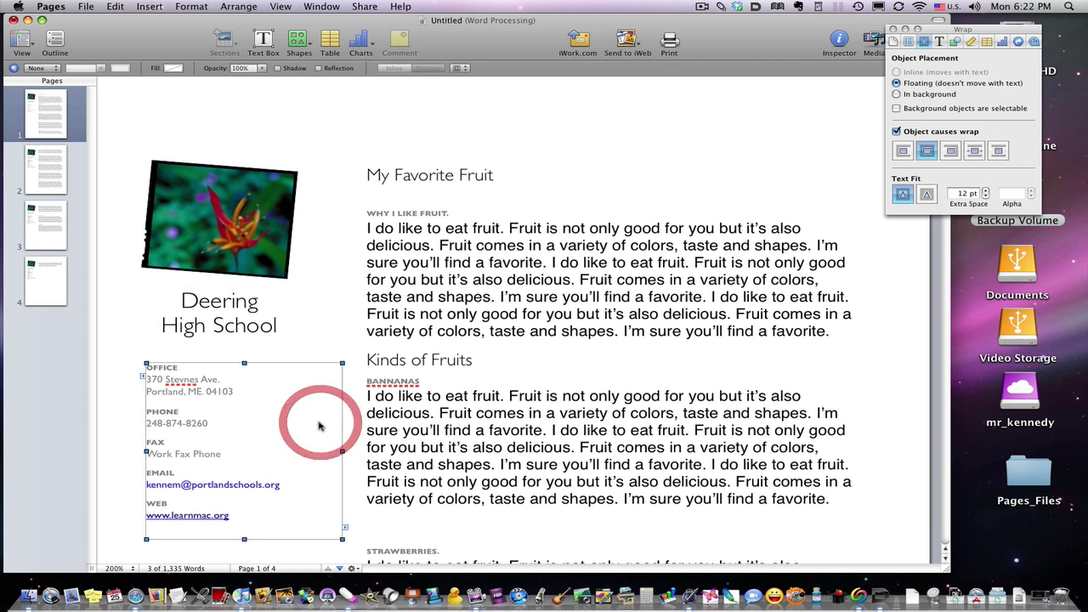
click(366, 296)
click(234, 312)
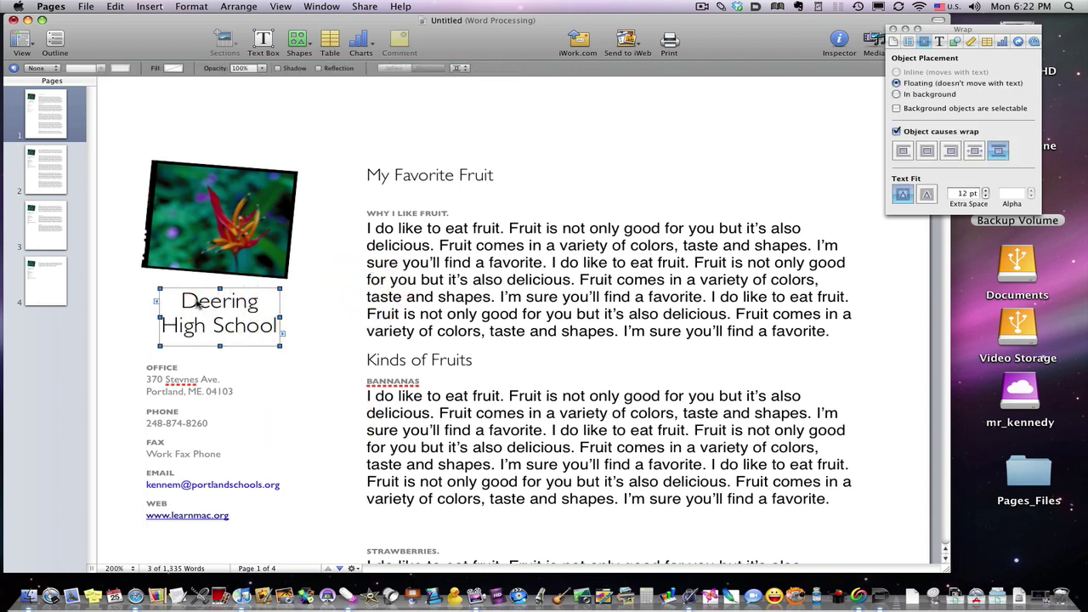
click(173, 424)
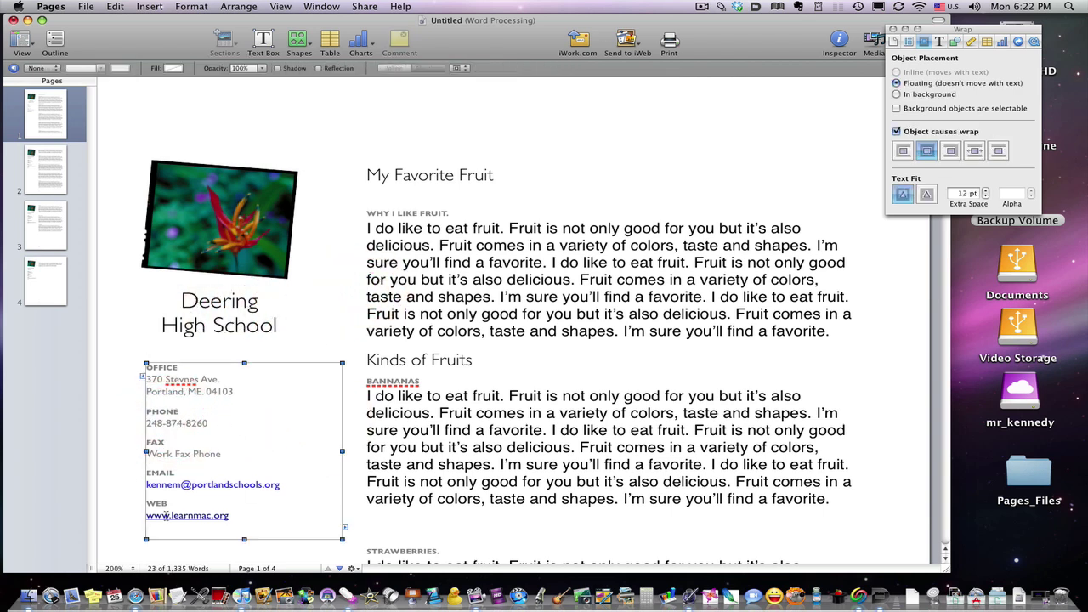
click(314, 308)
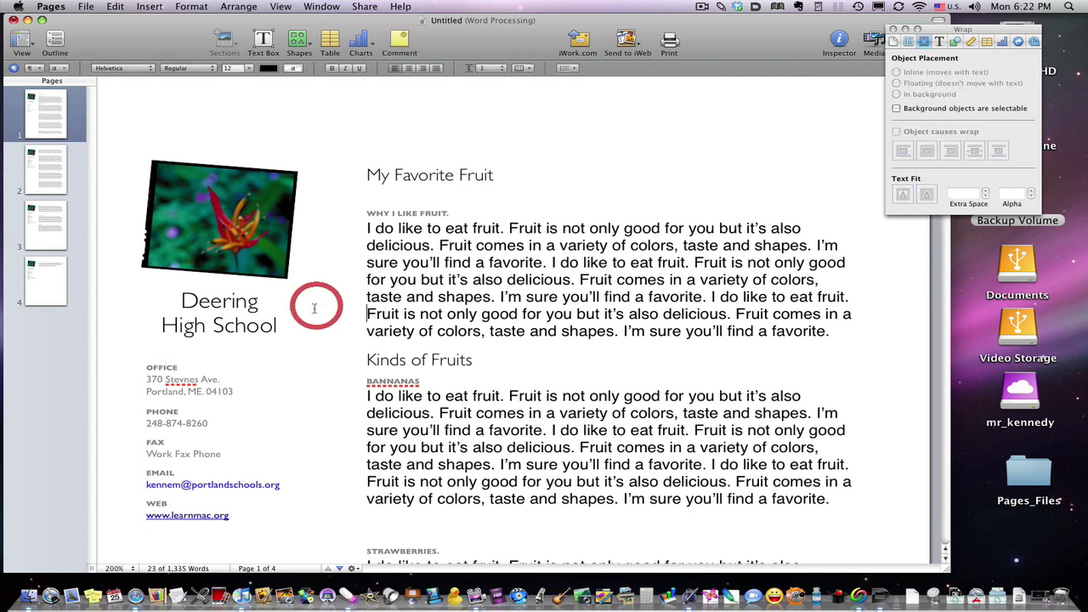
click(231, 313)
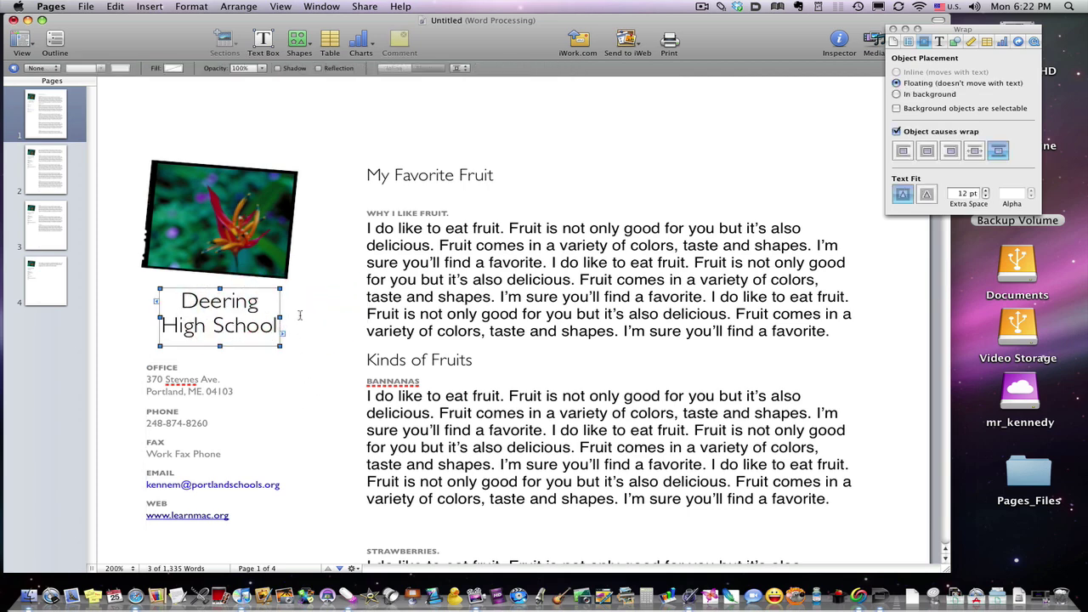
drag(279, 318, 364, 318)
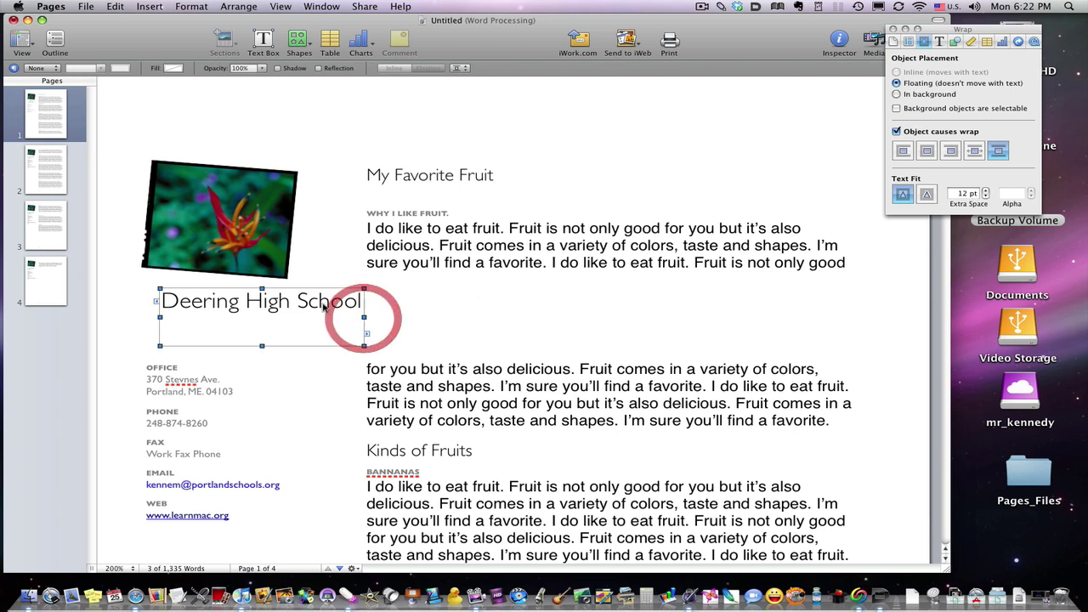
- Move the title box left under the photo and bring back the Wrap settings
triple_click(195, 306)
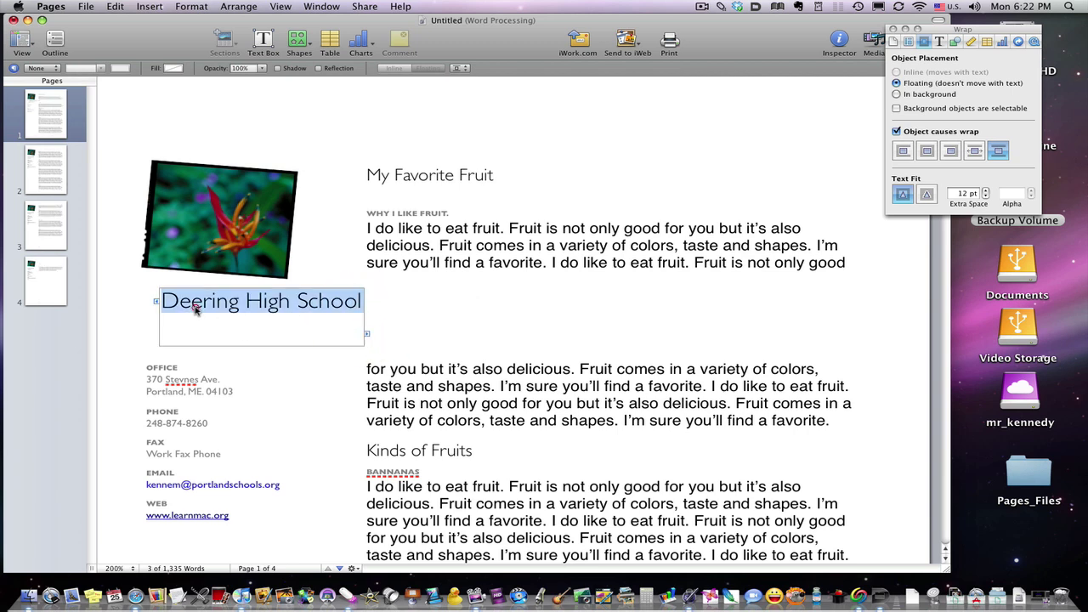
click(297, 415)
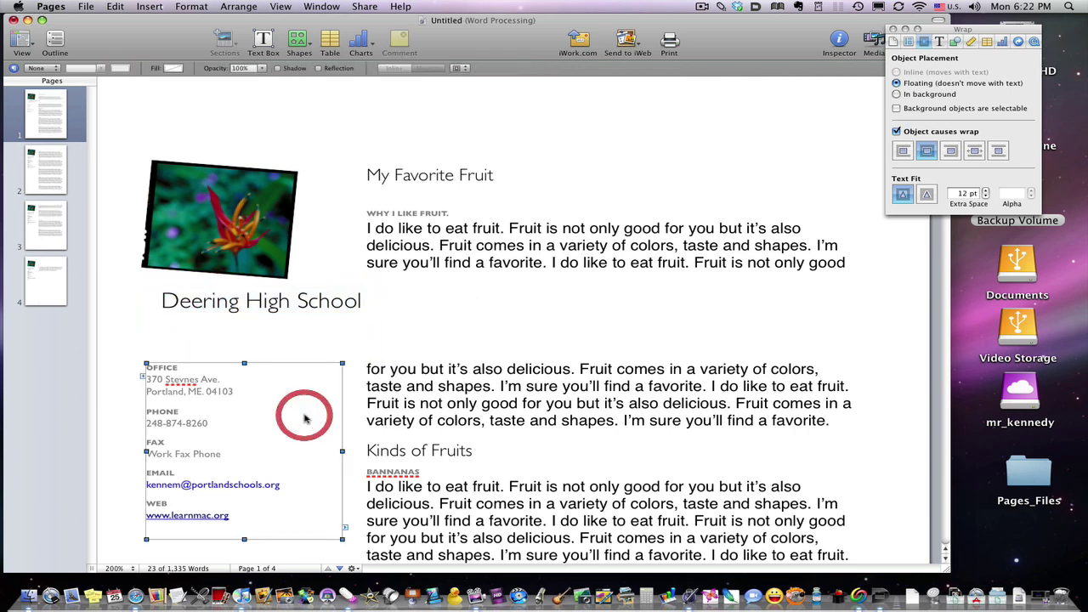
click(303, 311)
drag(321, 313, 277, 303)
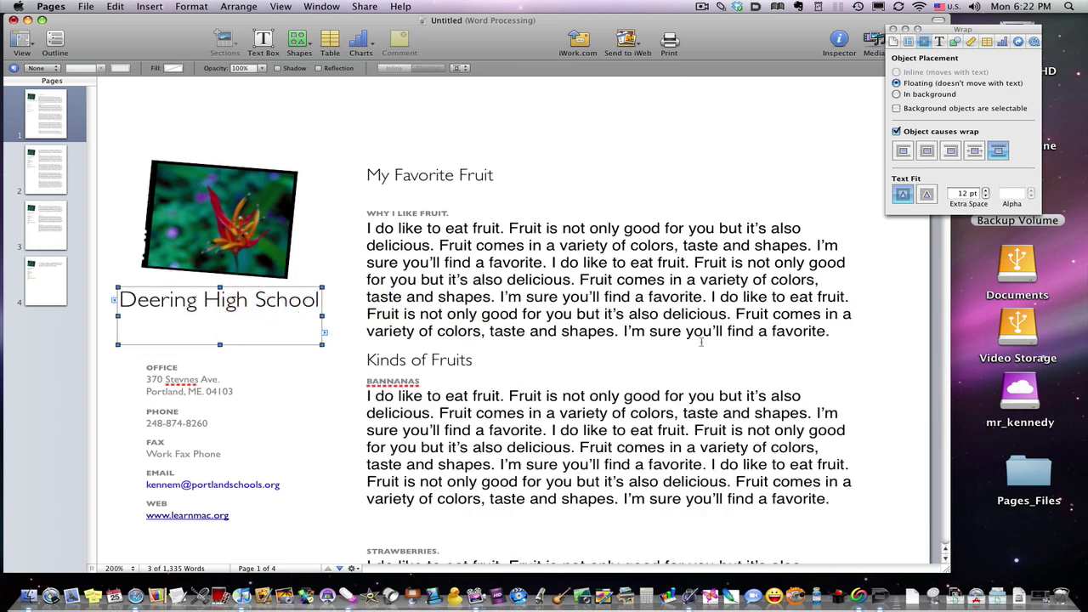
click(837, 42)
click(837, 43)
click(290, 379)
- Drag the title box into the first fruit paragraph with text wrapping on both sides
drag(243, 304, 622, 302)
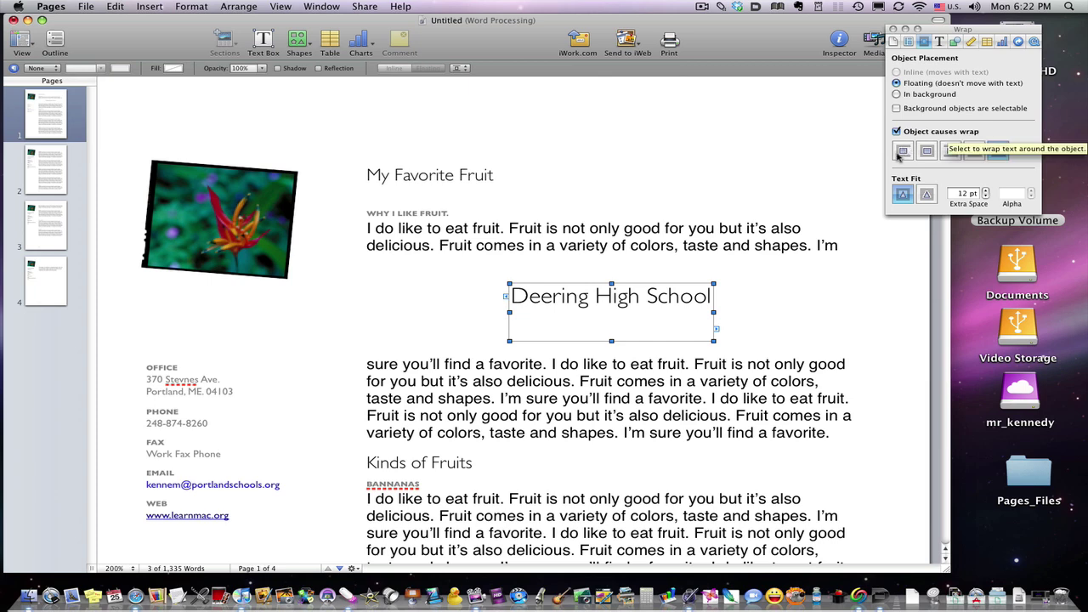
click(927, 153)
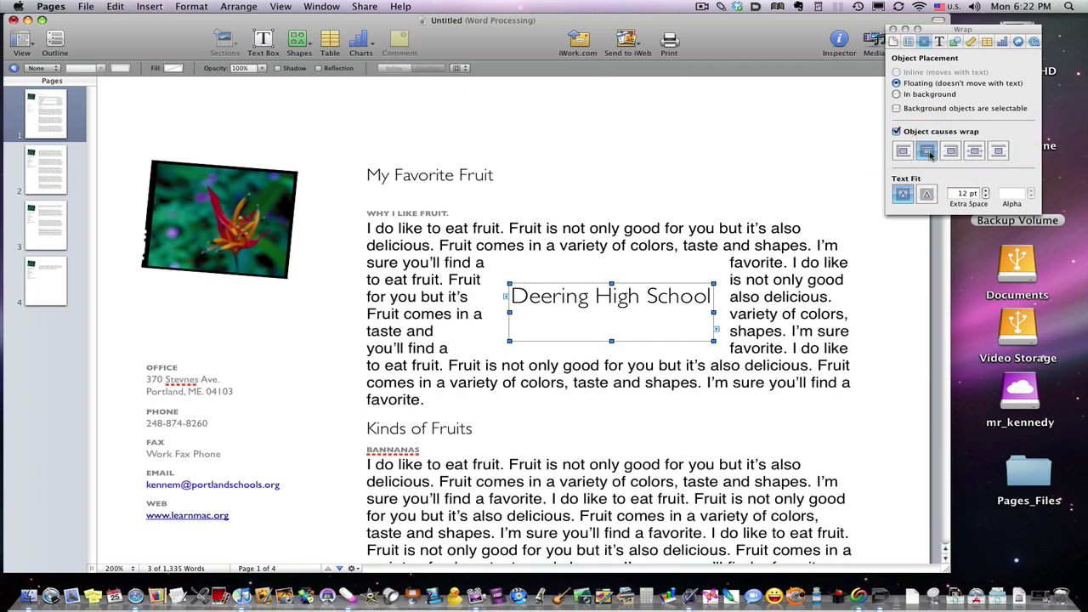
drag(654, 302, 585, 300)
drag(510, 323, 442, 357)
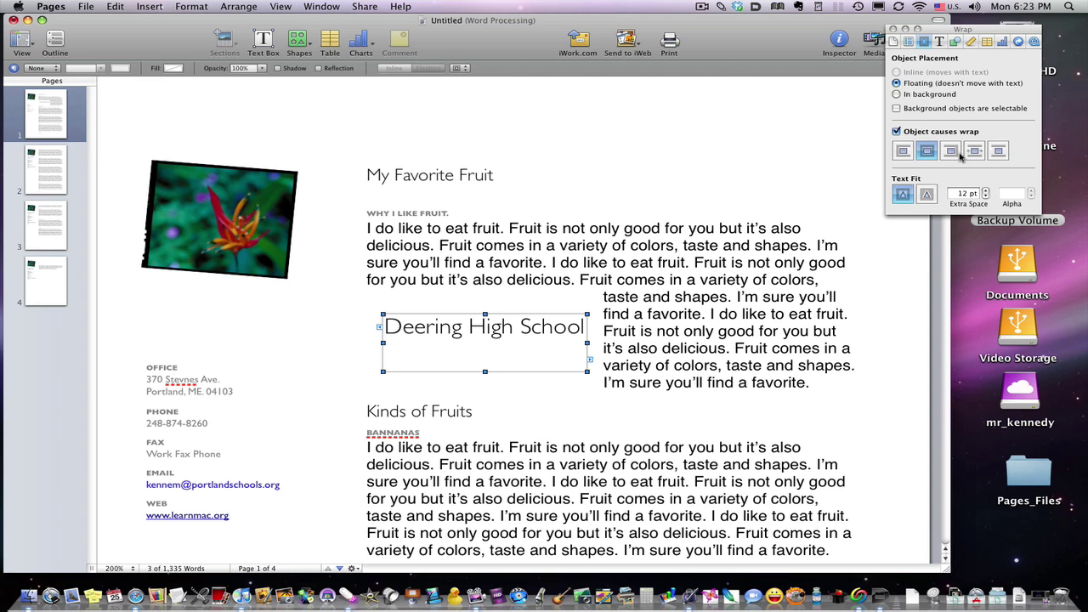
- Choose the second Text Fit option and move the box to mid-paragraph
click(908, 153)
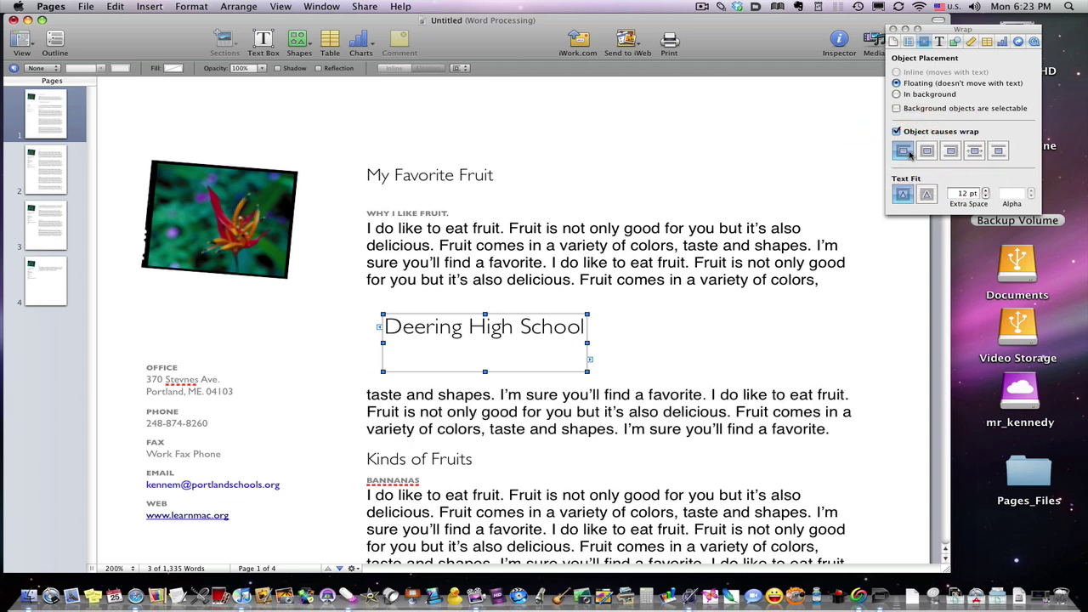
click(926, 151)
click(925, 194)
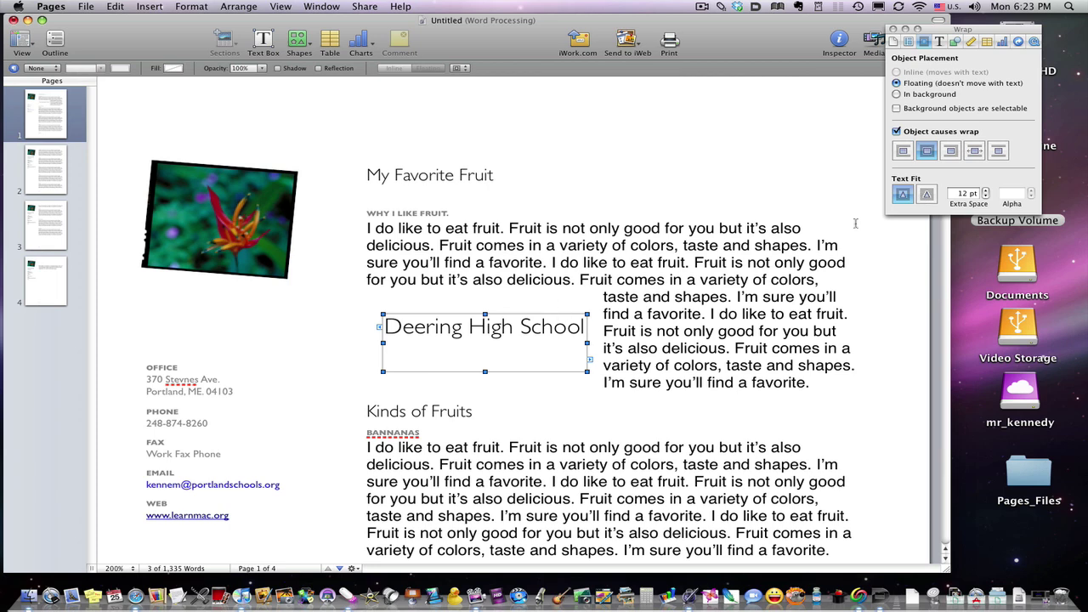
click(926, 195)
drag(564, 331, 646, 307)
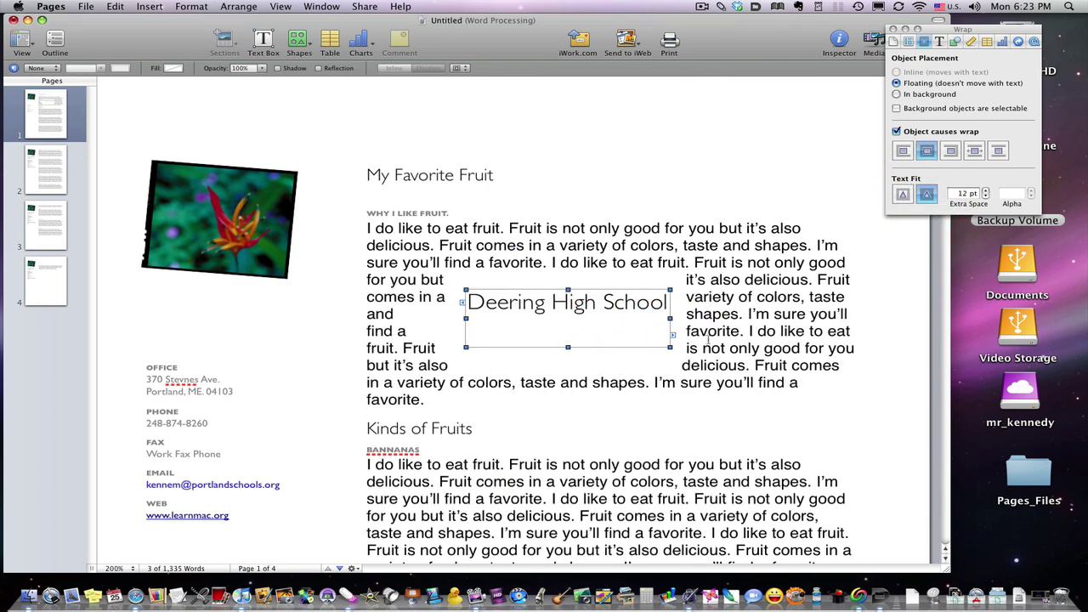
- Cut the wrap Extra Space from 12 pt to 1 pt and nudge the box up and right
click(986, 197)
click(986, 197)
click(986, 197)
click(986, 197)
click(986, 197)
click(986, 197)
click(986, 197)
click(986, 197)
click(985, 197)
click(985, 198)
click(986, 197)
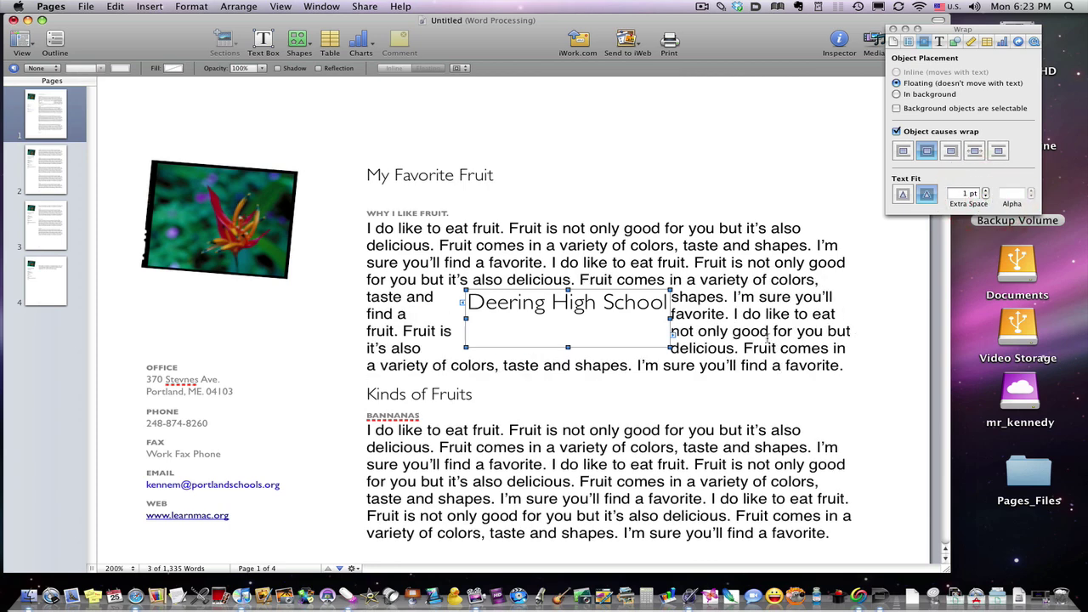
click(684, 379)
drag(548, 301, 590, 284)
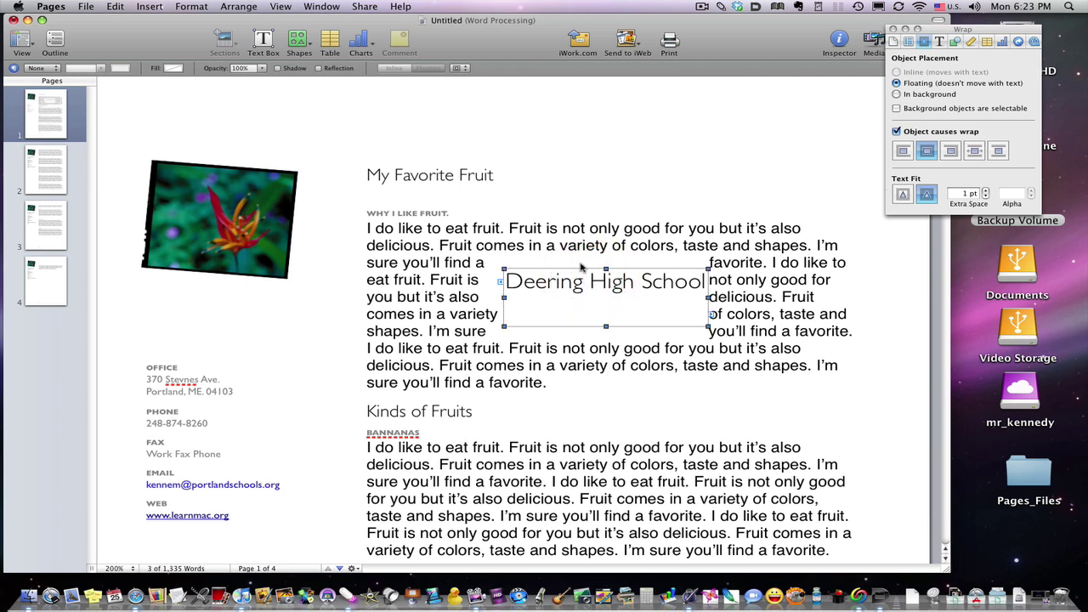
- Set the title box to In background, trying the background-objects-selectable option
click(897, 95)
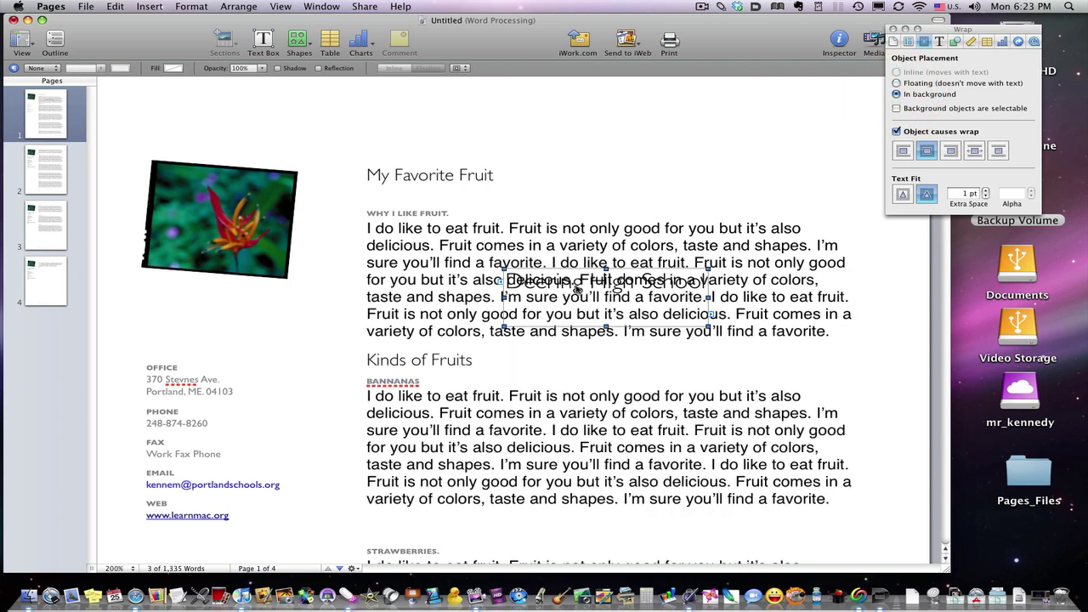
click(897, 84)
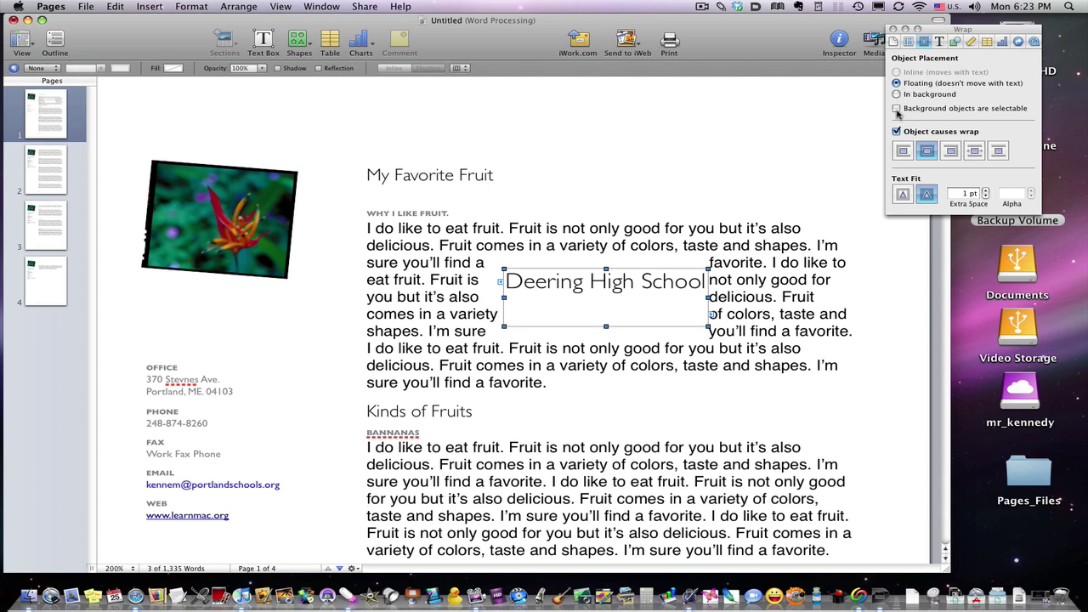
click(897, 108)
click(896, 95)
click(605, 304)
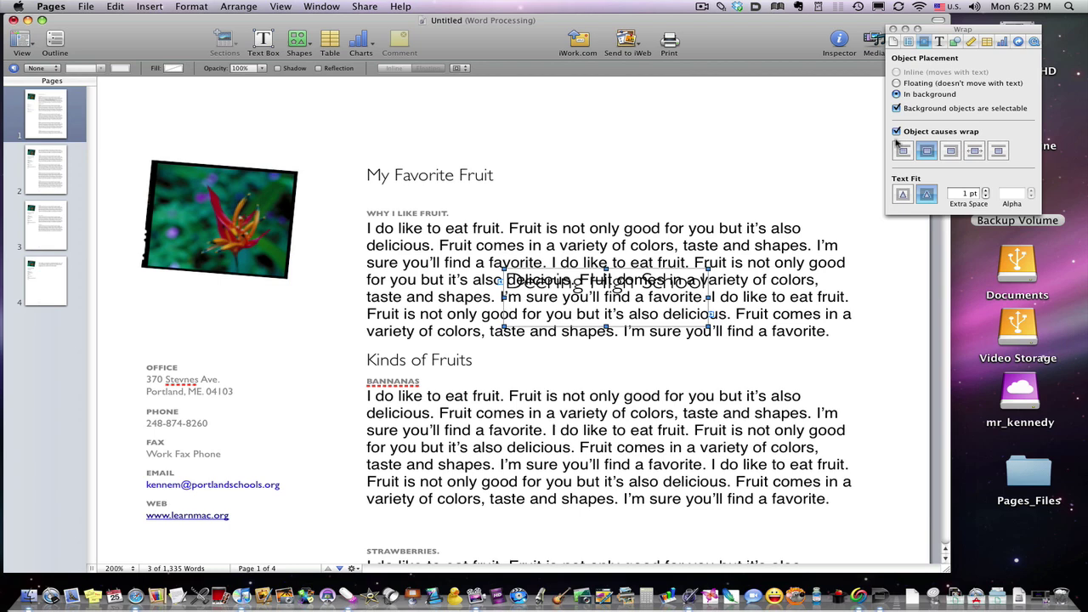
click(897, 108)
click(765, 313)
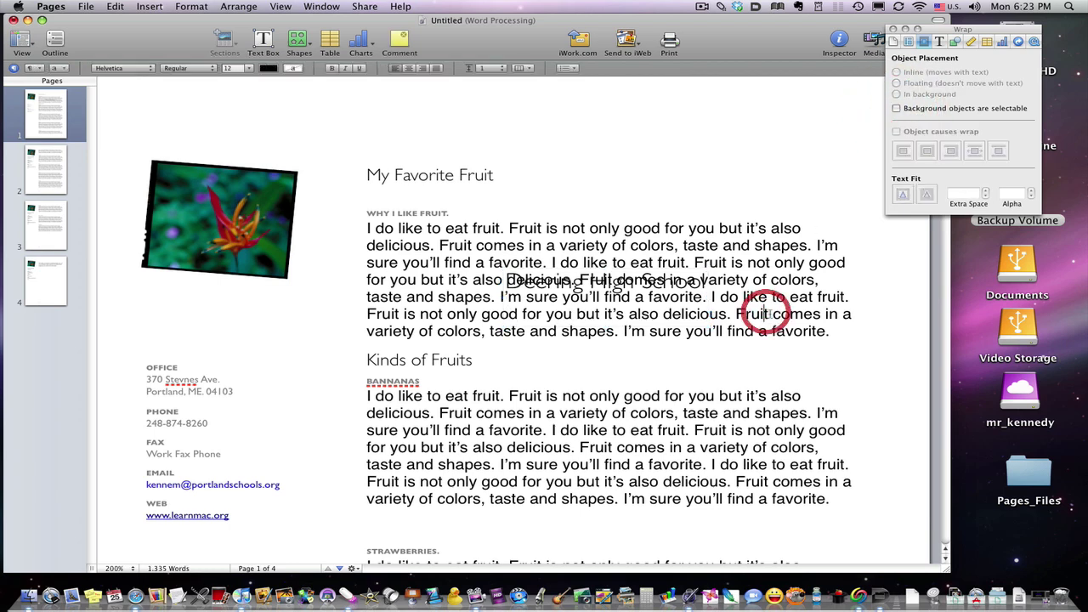
- Make background objects selectable and drag the title box back below the photo
click(571, 294)
drag(571, 294, 591, 281)
right_click(594, 362)
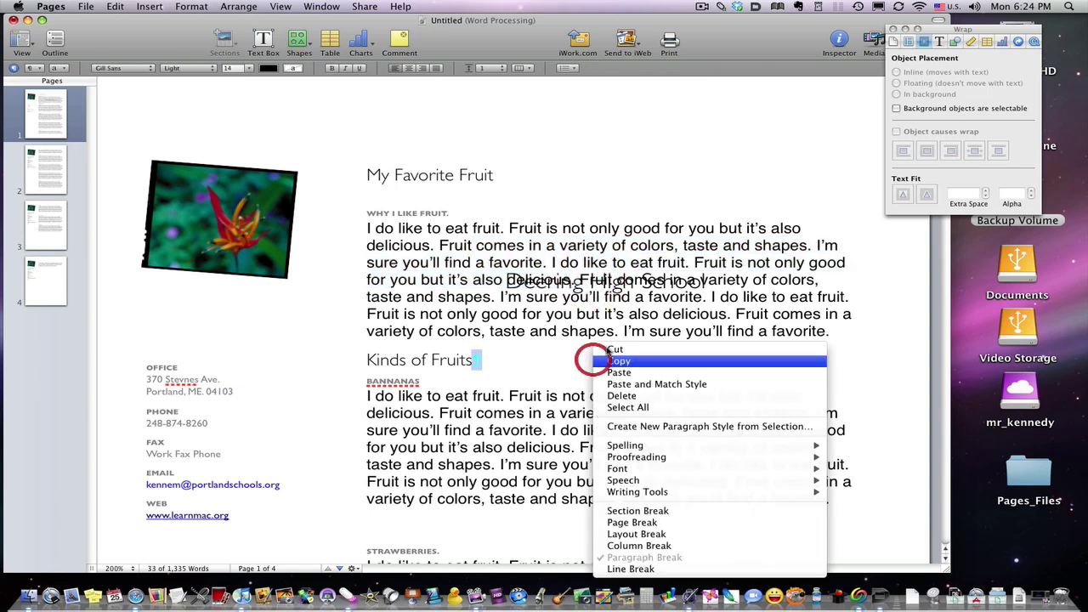
key(Escape)
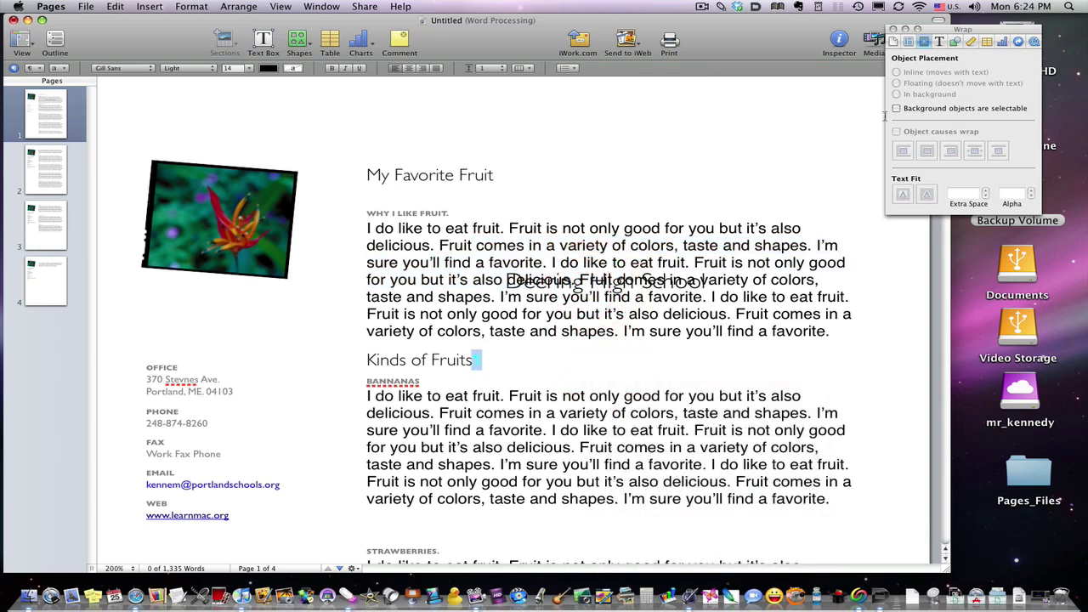
click(896, 109)
click(798, 280)
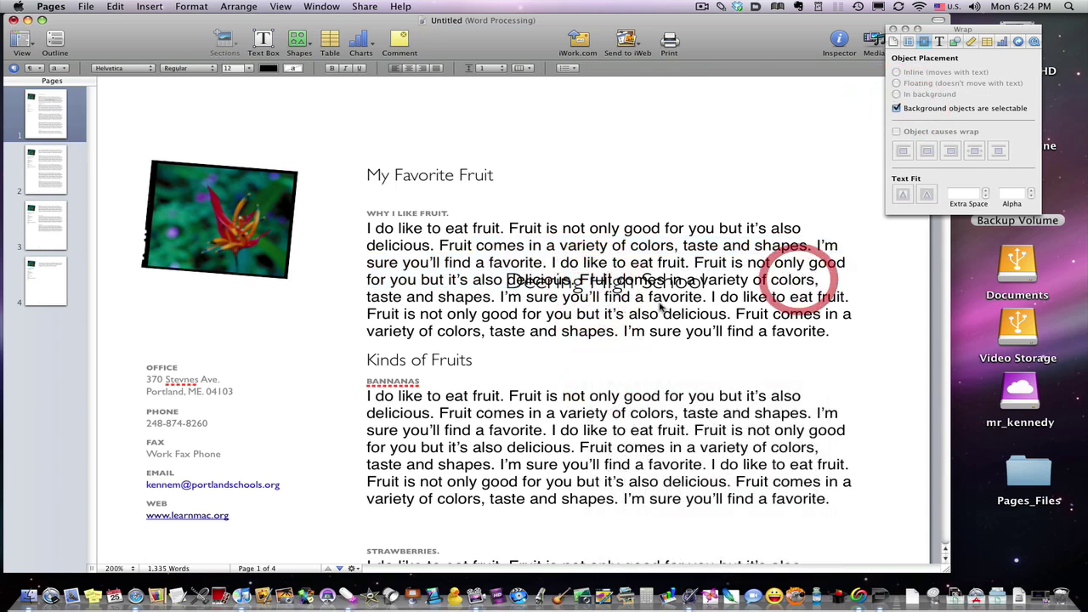
click(660, 303)
drag(610, 301, 246, 299)
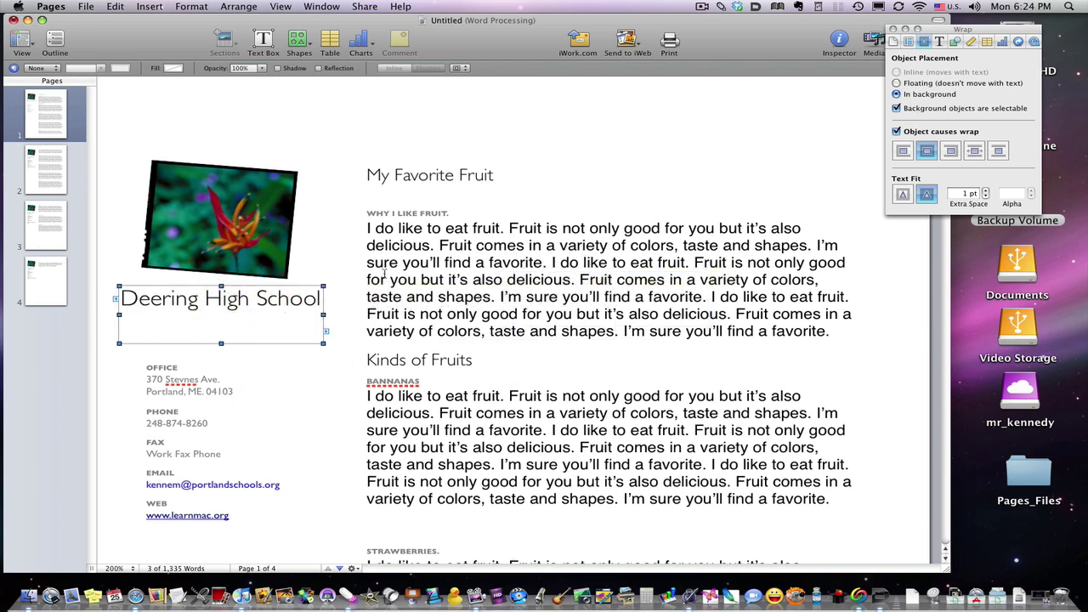
drag(247, 314, 218, 315)
click(280, 396)
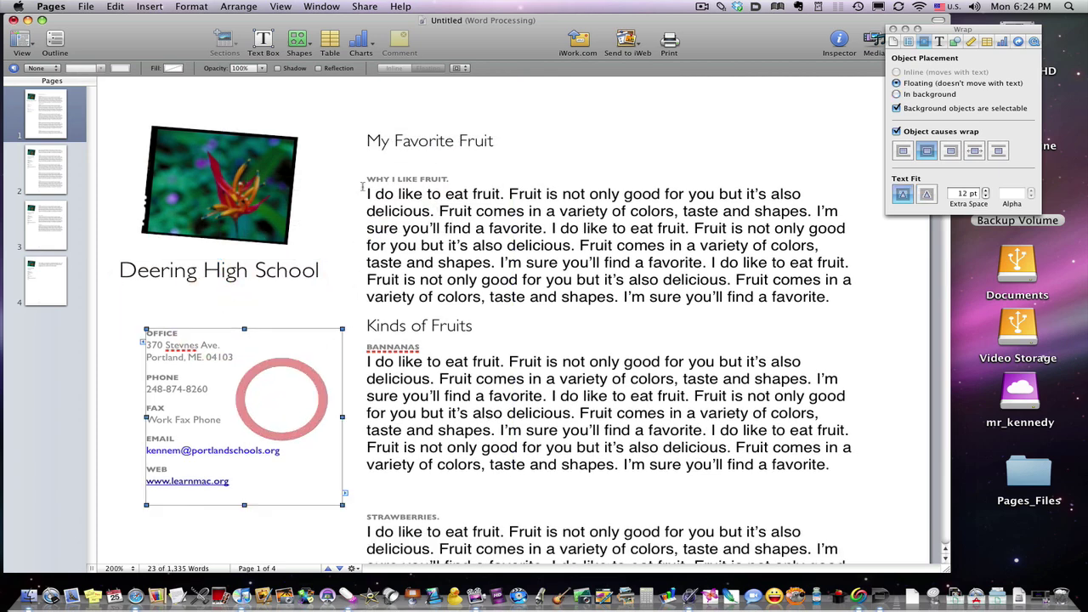
click(342, 302)
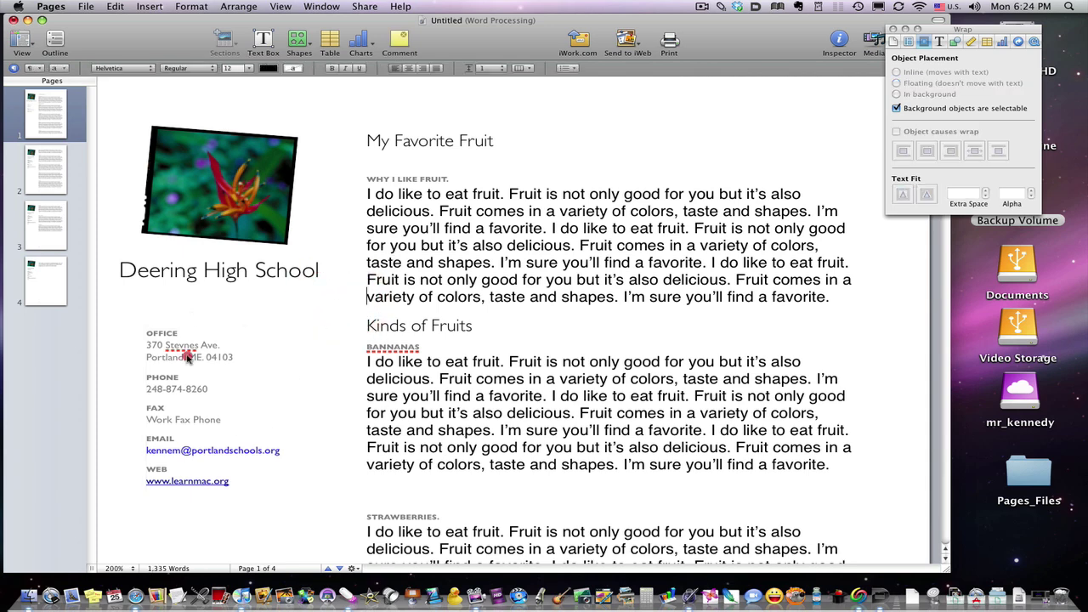
click(187, 357)
click(226, 269)
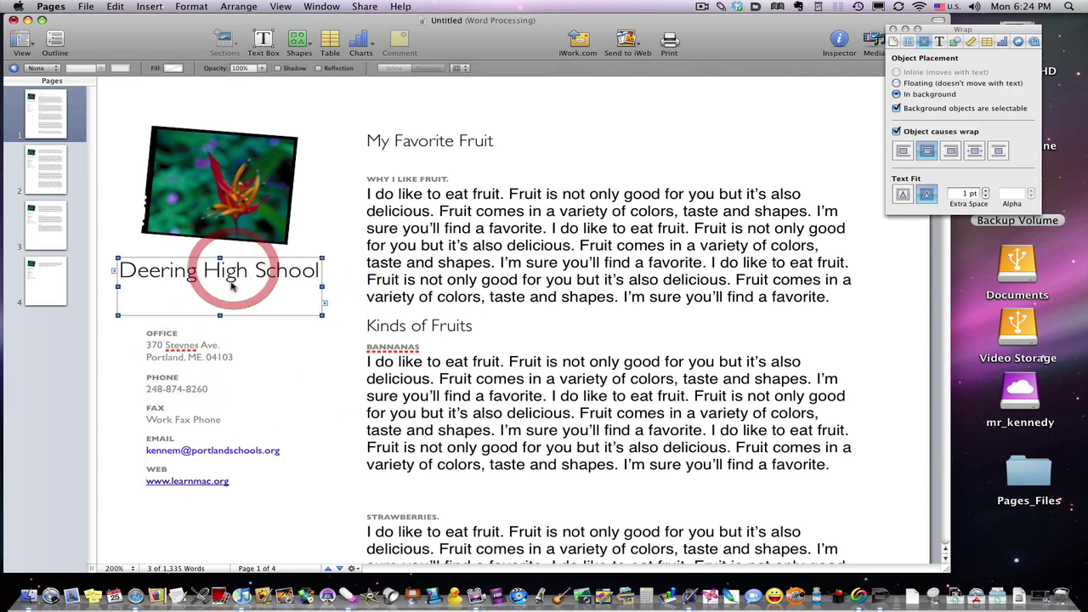
click(288, 342)
triple_click(277, 272)
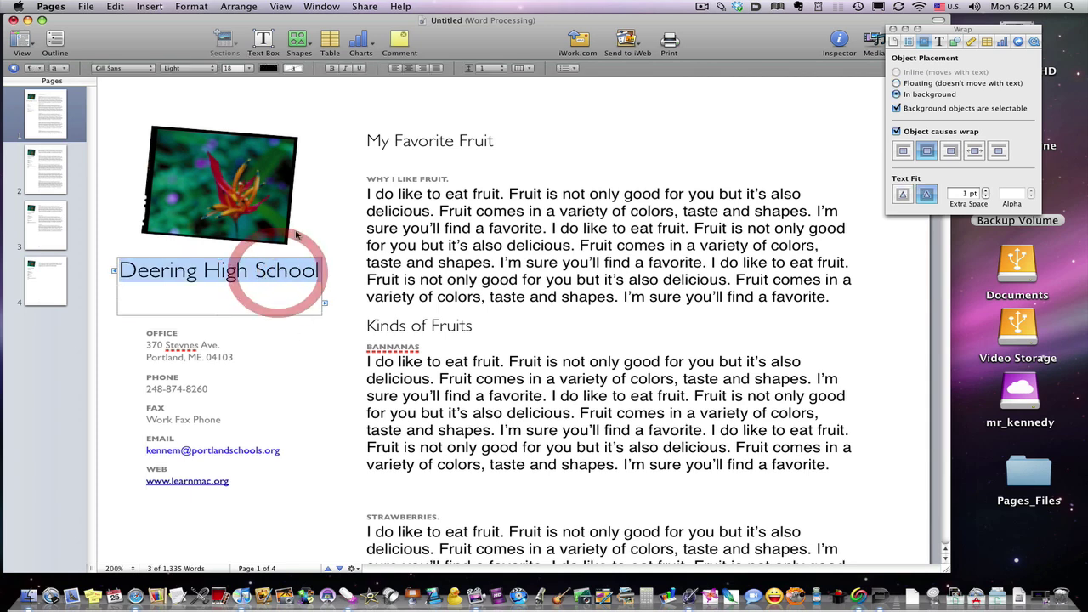
click(146, 69)
click(136, 281)
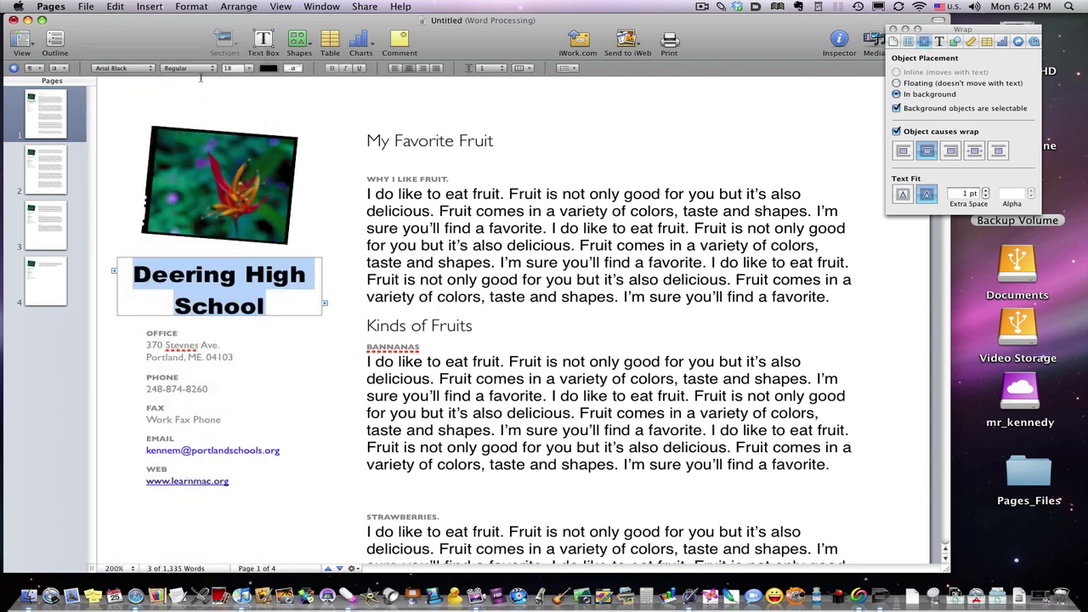
click(271, 69)
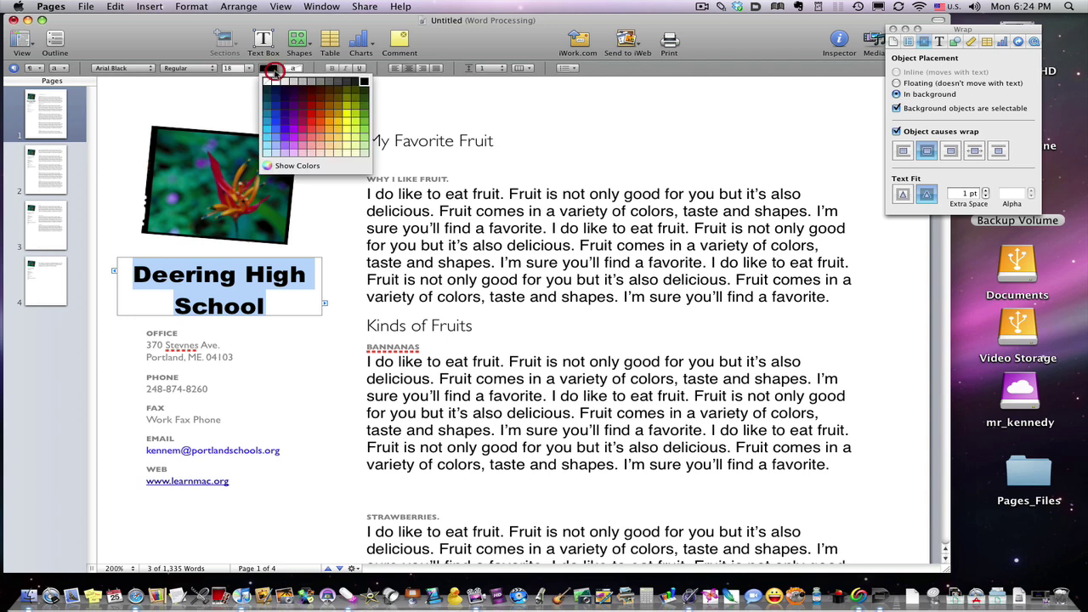
click(291, 115)
click(317, 179)
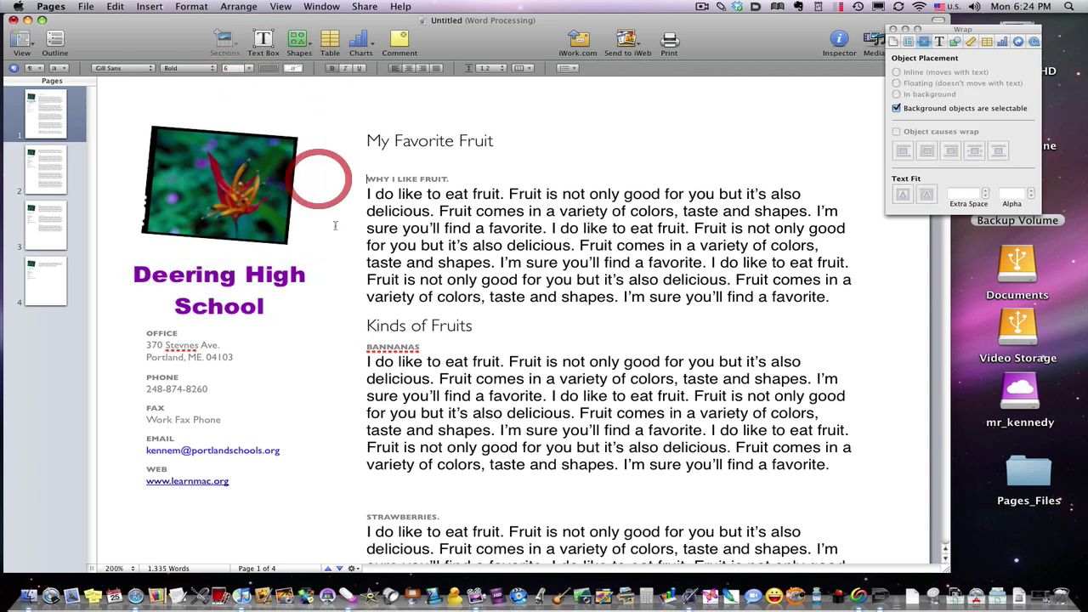
click(265, 284)
click(902, 195)
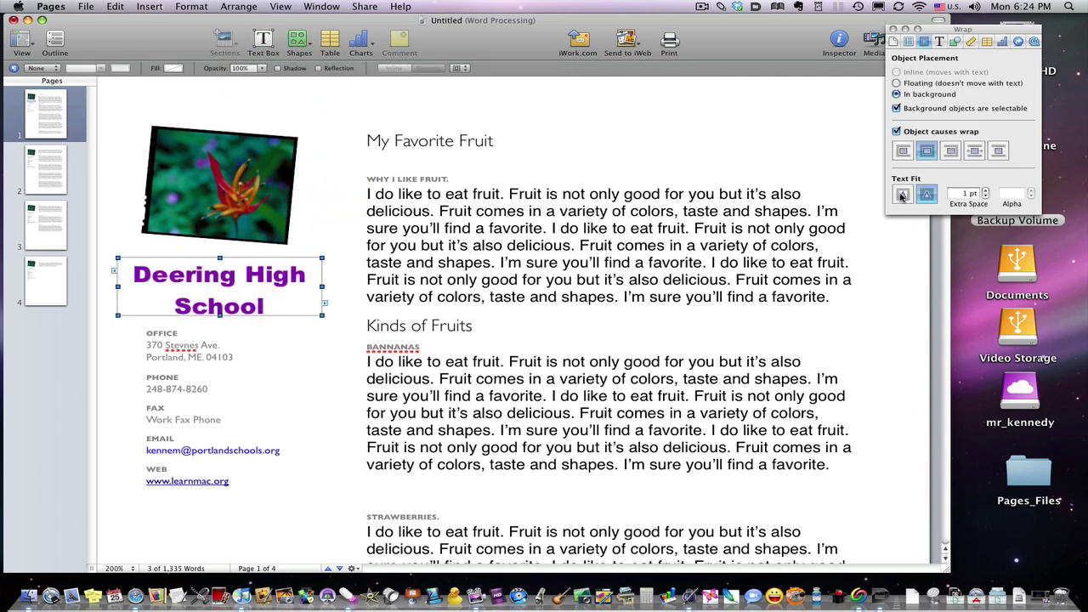
mouse_move(325, 302)
mouse_down()
mouse_move(316, 408)
mouse_move(323, 315)
mouse_up()
click(321, 69)
click(279, 68)
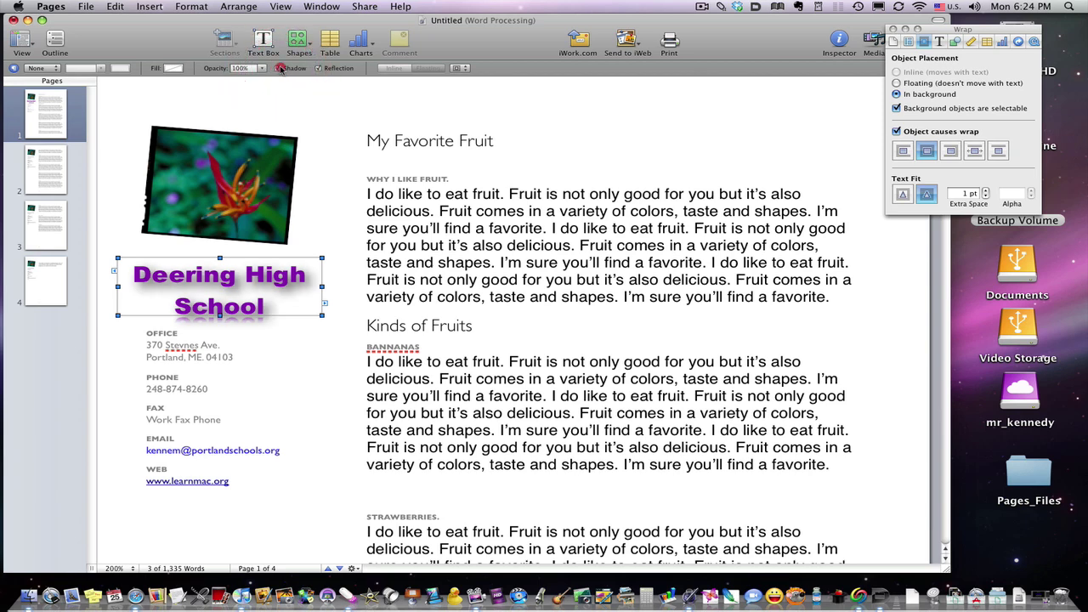
click(278, 68)
click(321, 68)
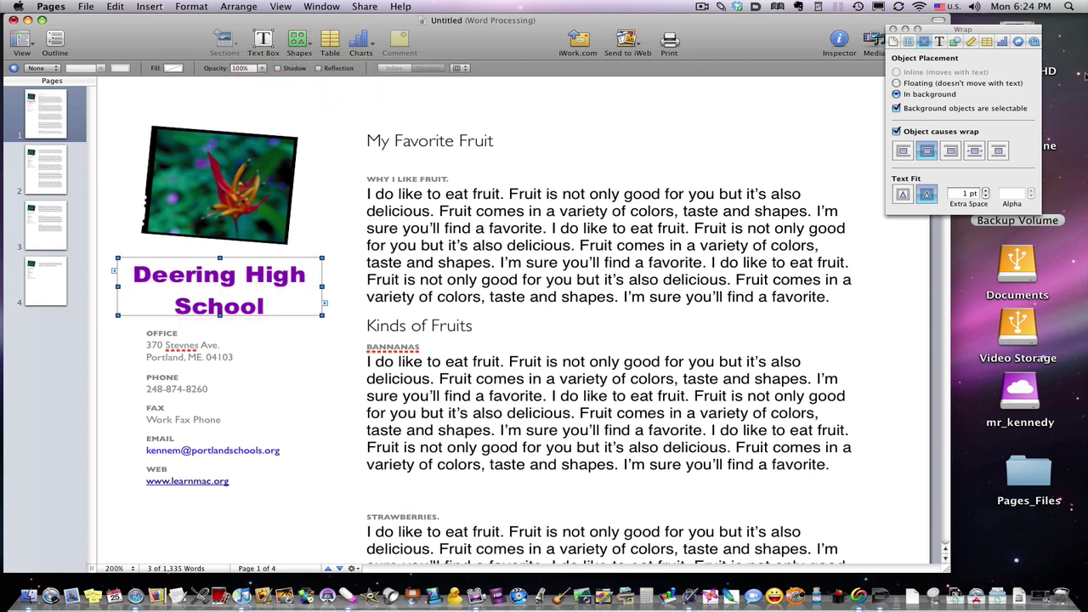
- Give the title box a drop shadow in the Blueberry crayon colour
click(956, 42)
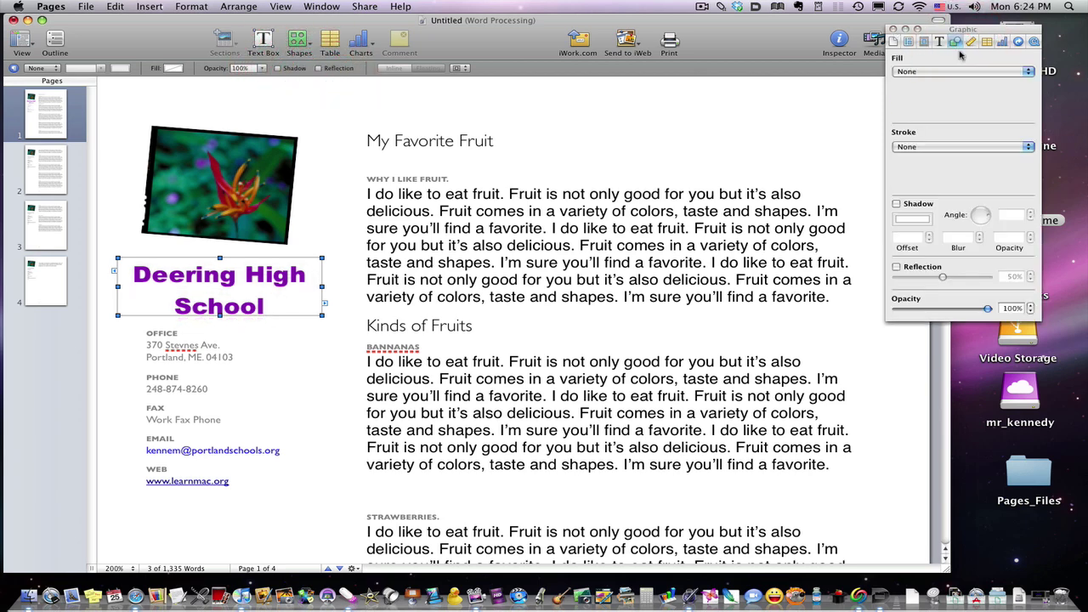
click(896, 204)
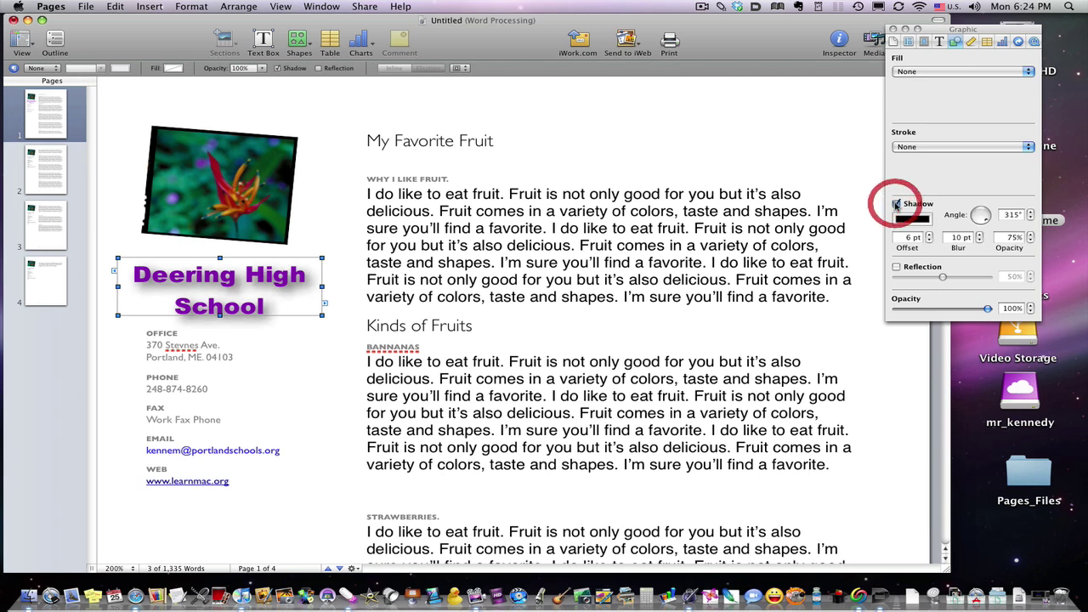
click(905, 220)
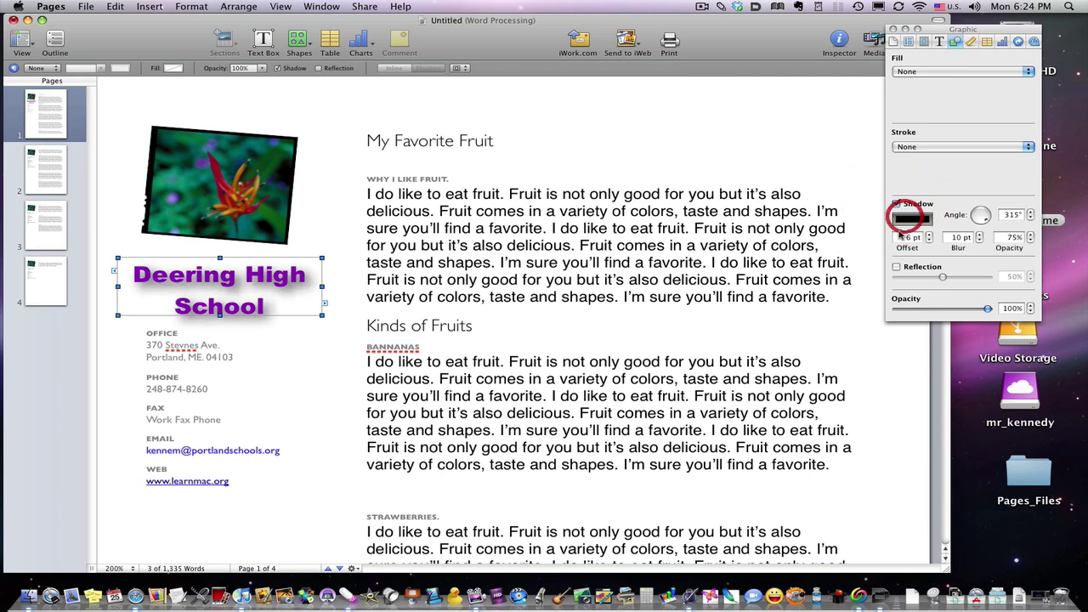
click(769, 279)
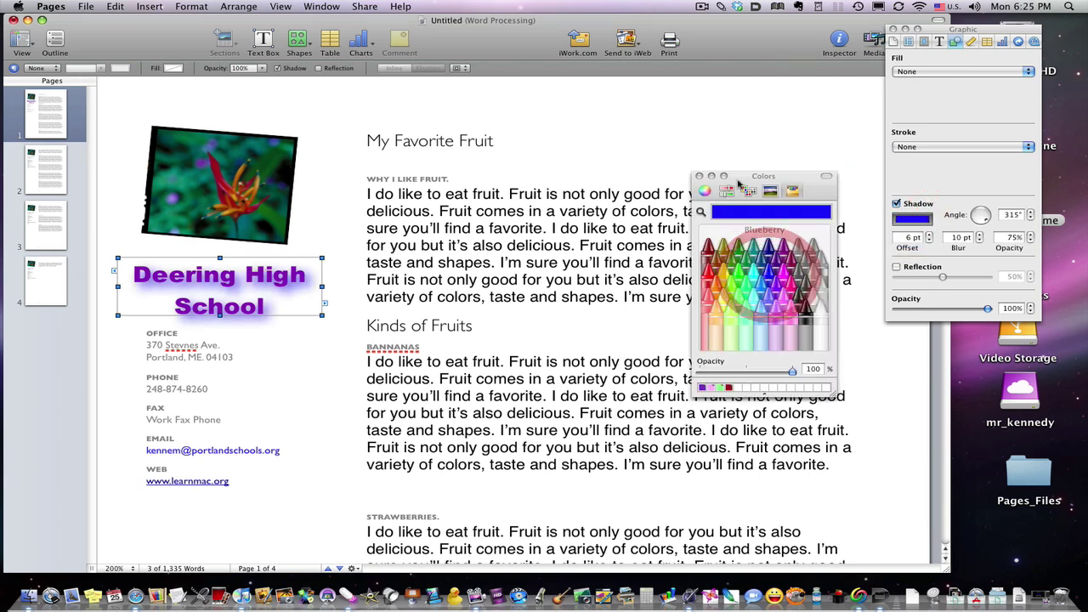
click(699, 176)
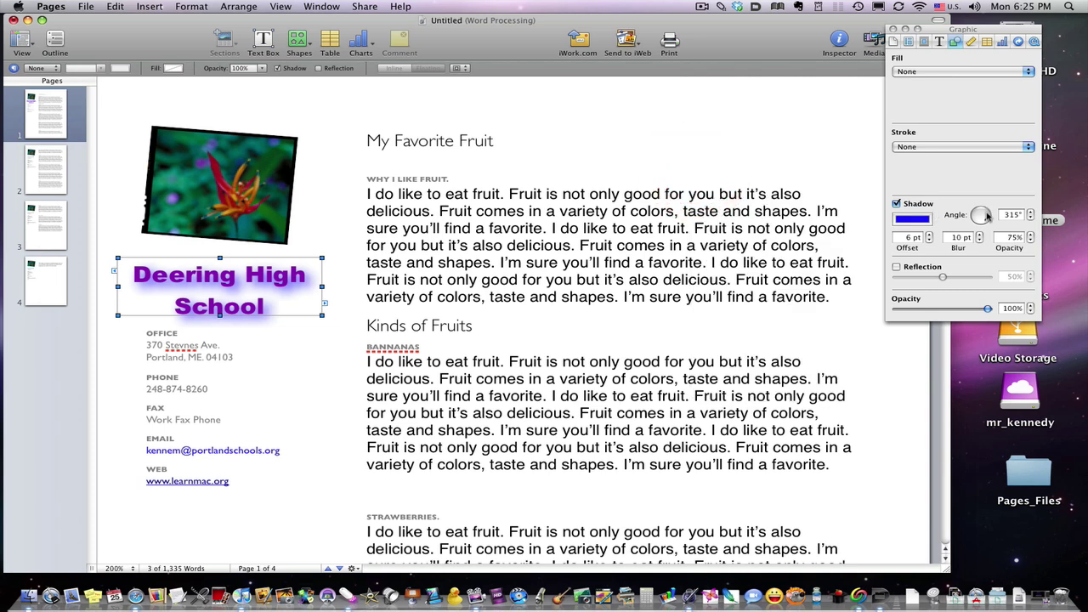
- Set the shadow angle to 25° and close the inspector
drag(986, 218, 995, 210)
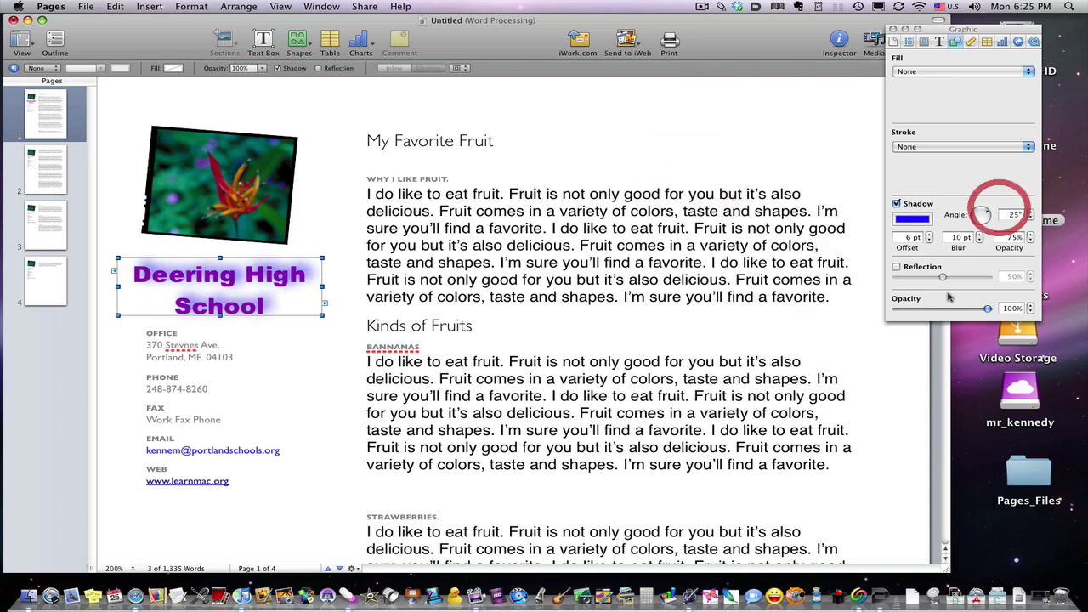
drag(944, 309, 1024, 301)
click(700, 251)
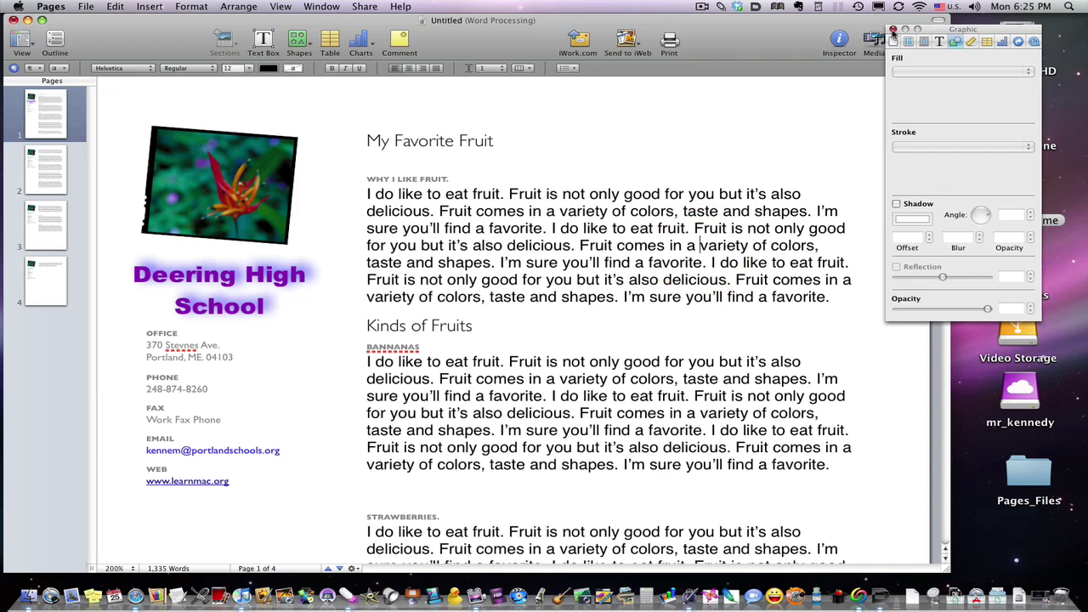
click(893, 30)
click(314, 311)
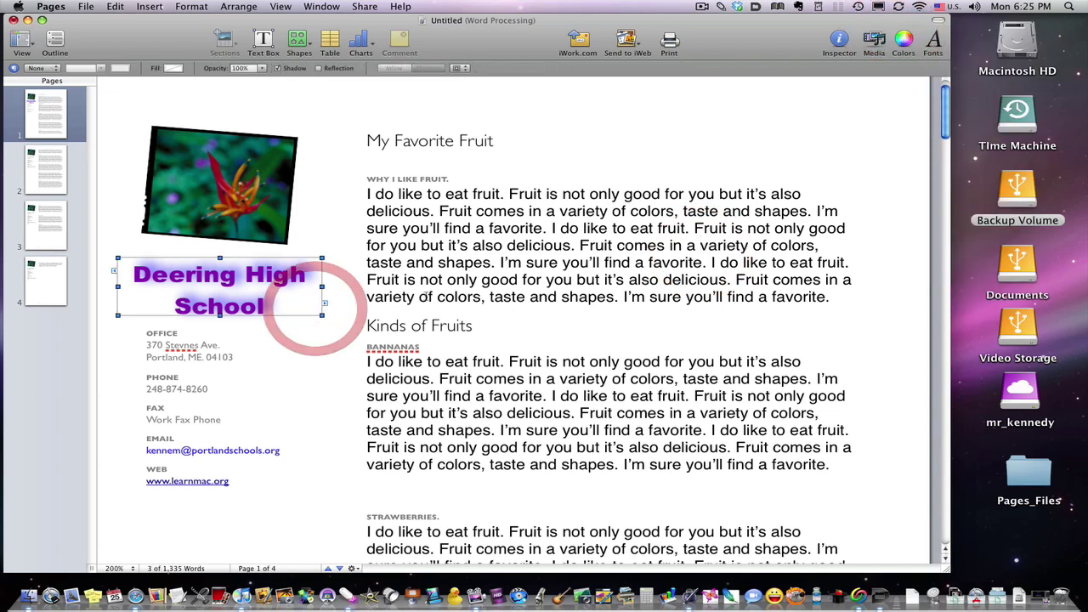
click(315, 206)
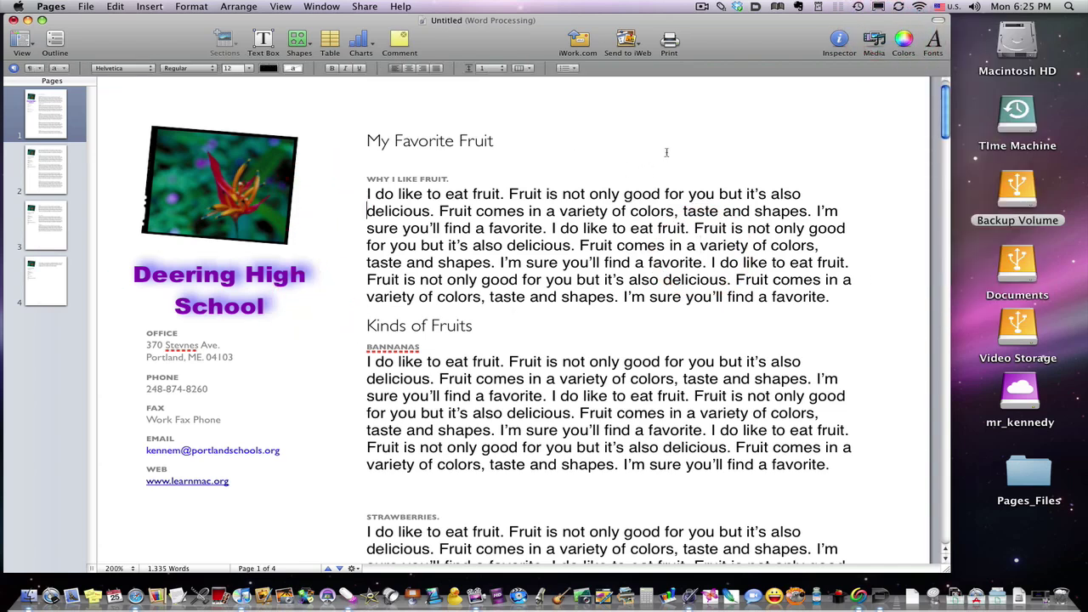
- Insert a new text box into the first fruit paragraph and open its Inspector
click(150, 7)
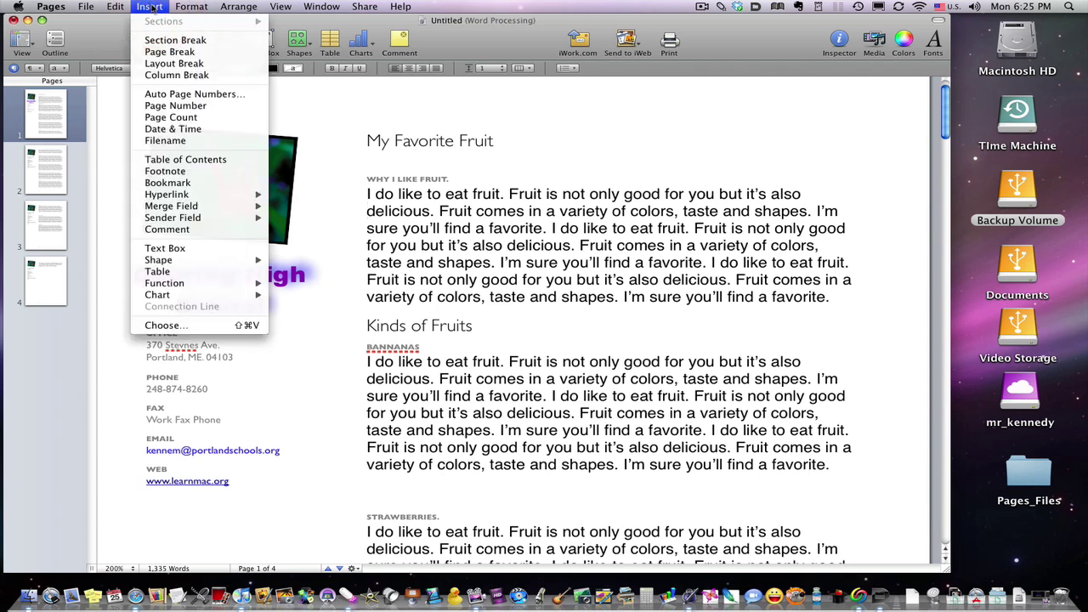
mouse_move(184, 205)
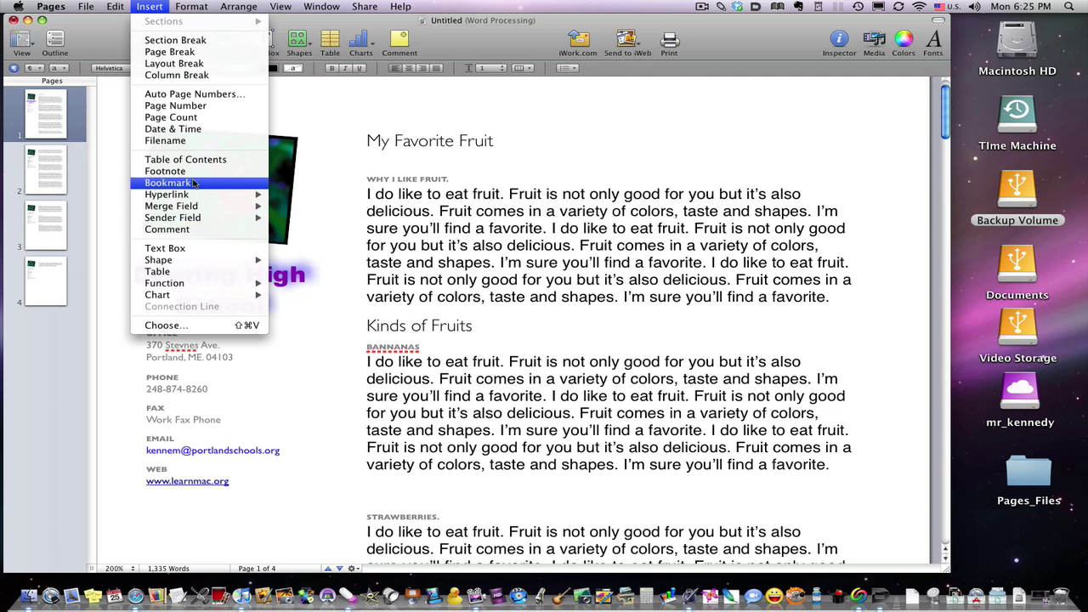
click(189, 249)
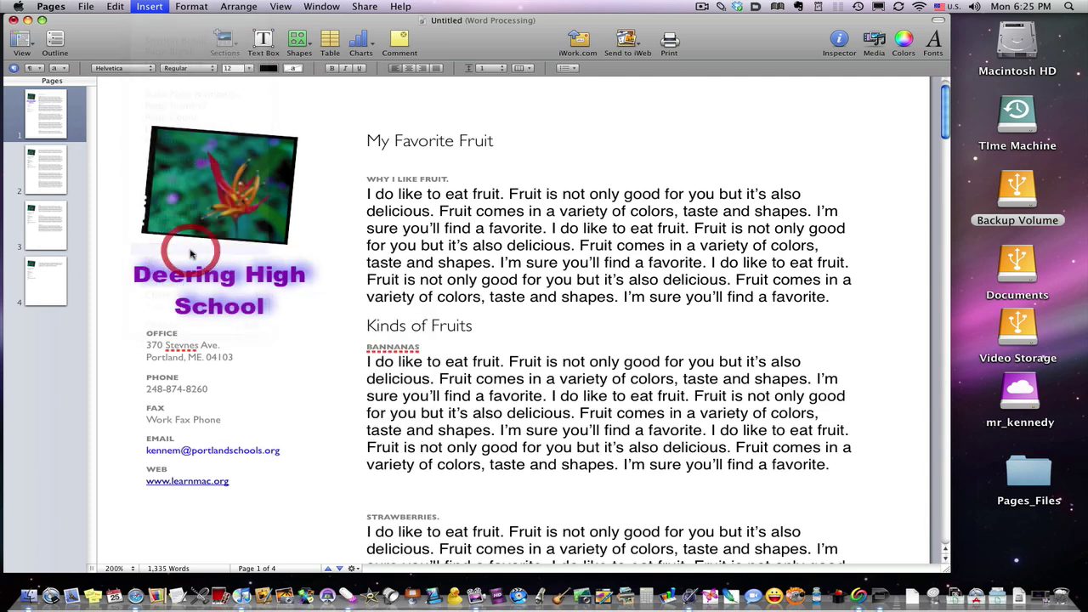
click(659, 141)
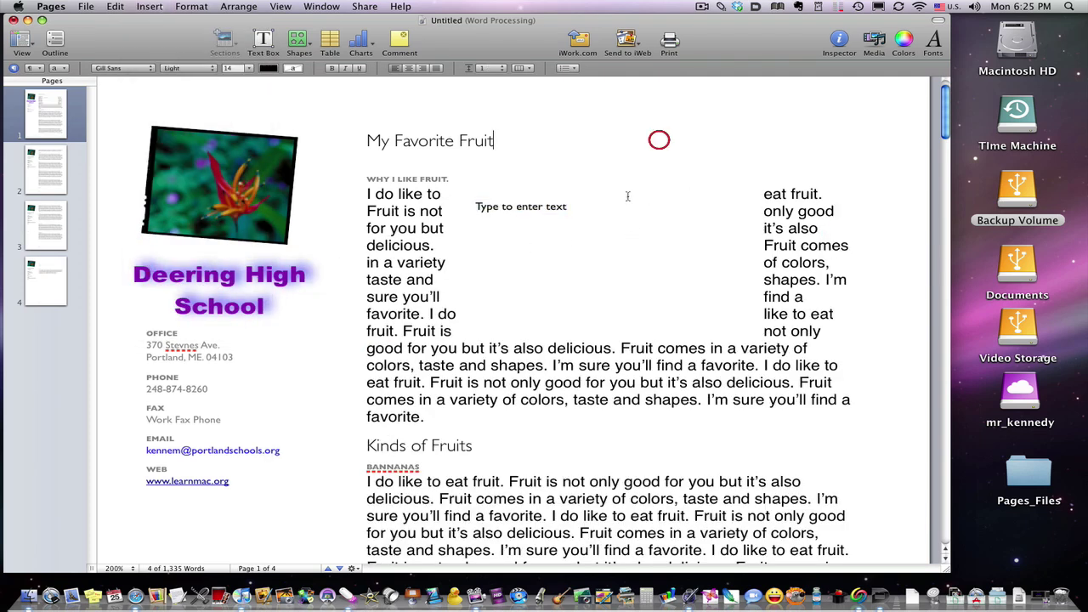
click(569, 286)
click(609, 214)
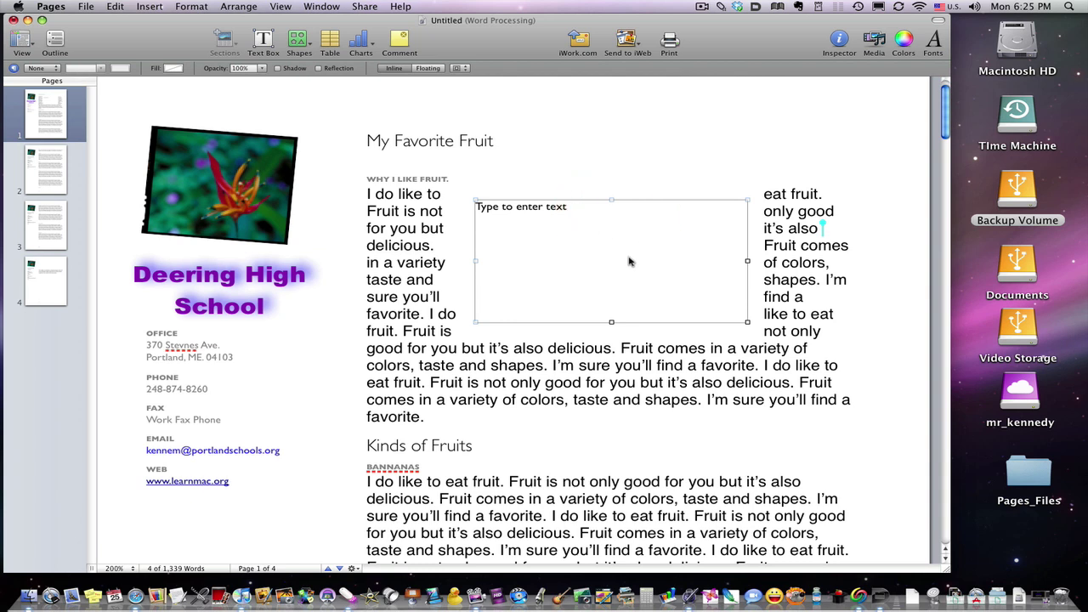
click(736, 151)
click(720, 306)
click(837, 39)
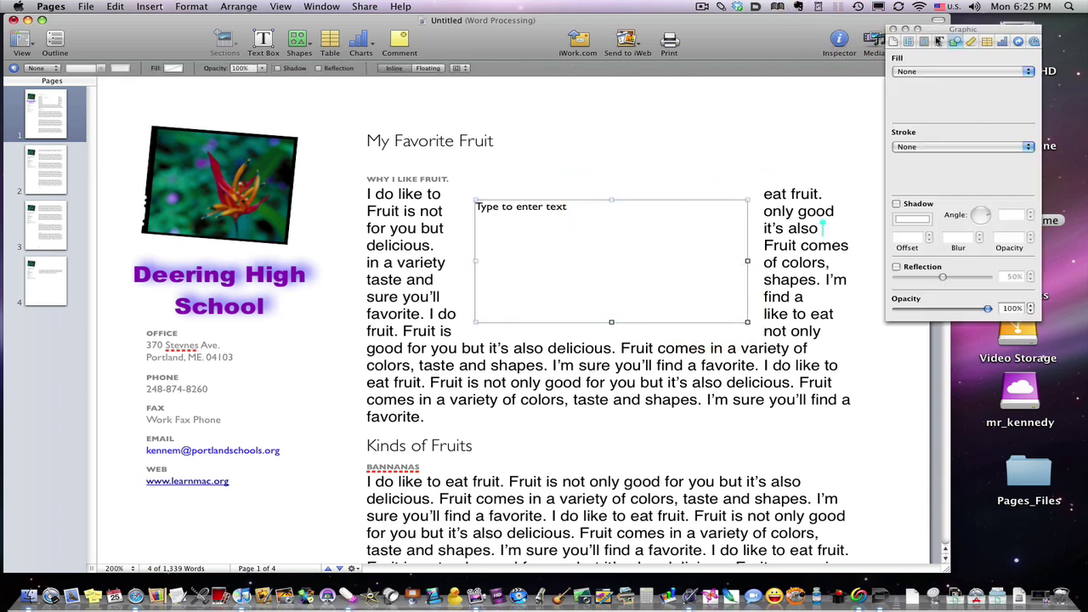
- Show the new text box's Wrap settings and try nudging the box
click(922, 41)
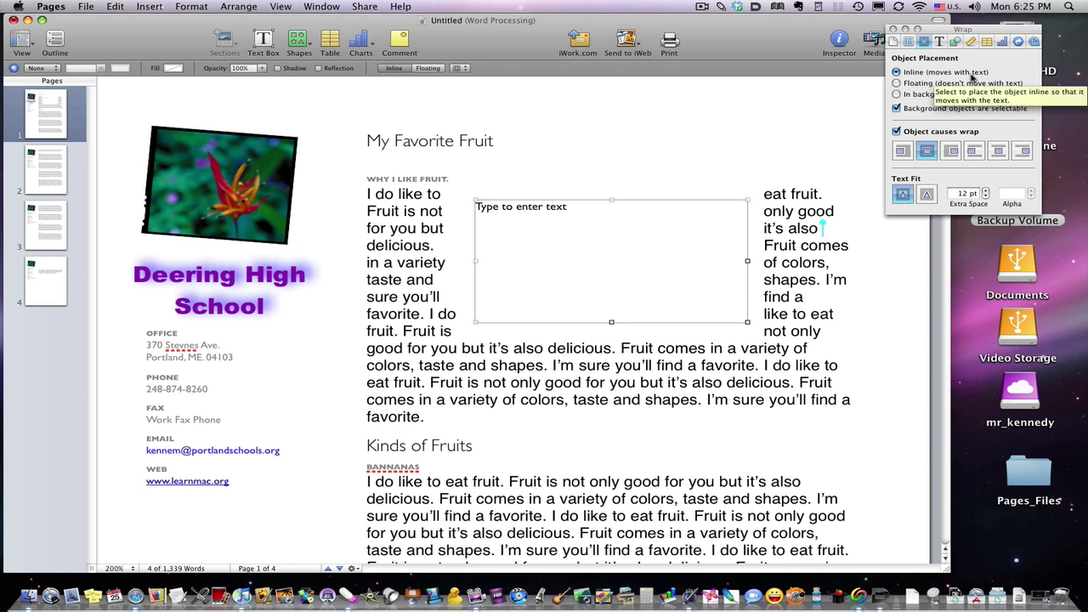
drag(627, 285, 583, 303)
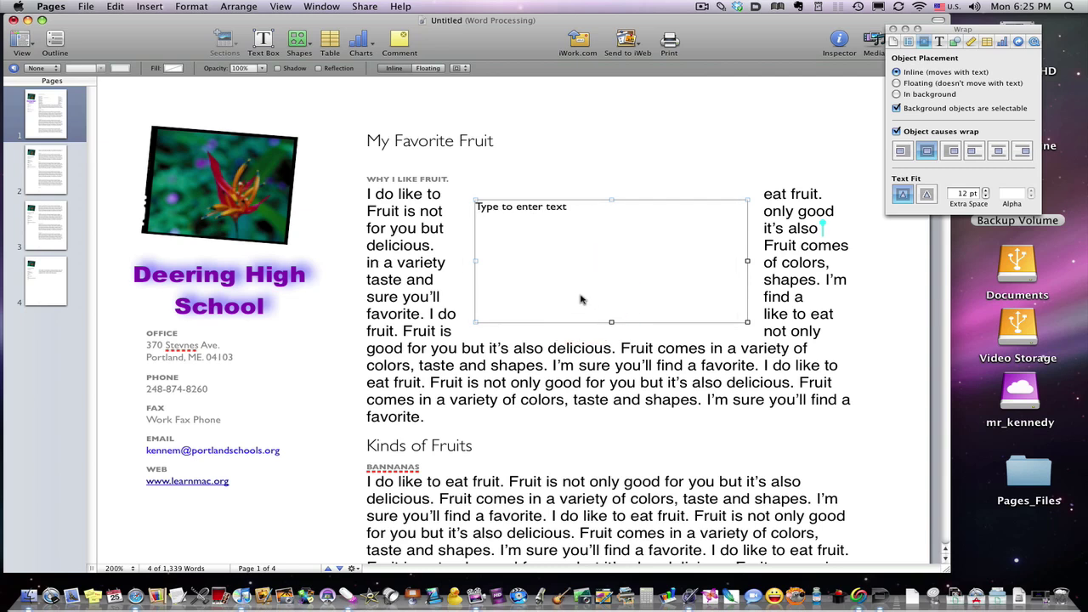
click(370, 168)
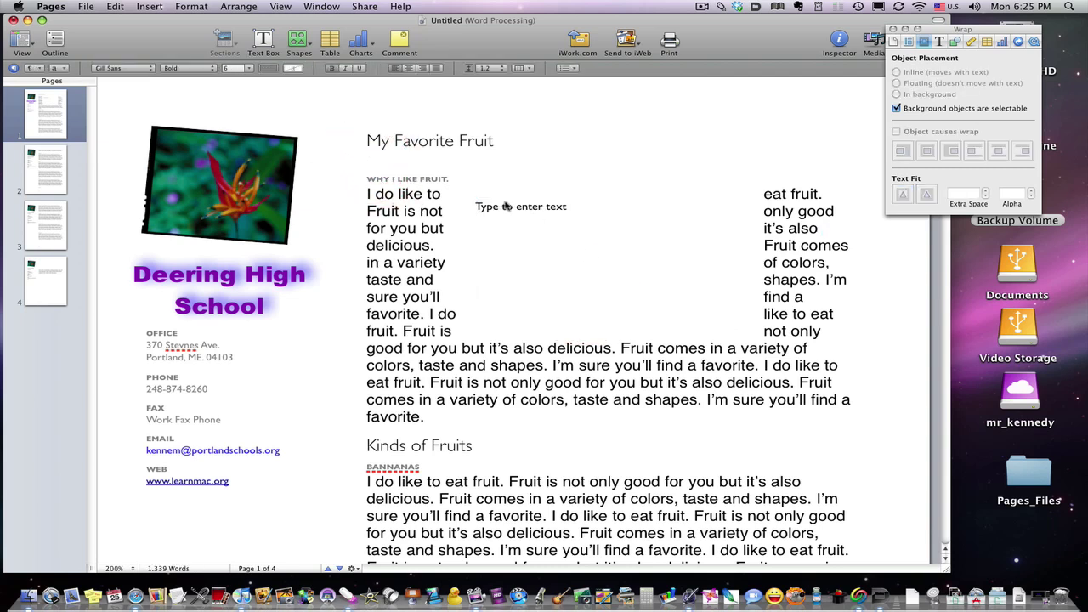
click(553, 224)
- Set the text box placeholder to 64 pt so it reads 'Type to' in large letters
click(552, 224)
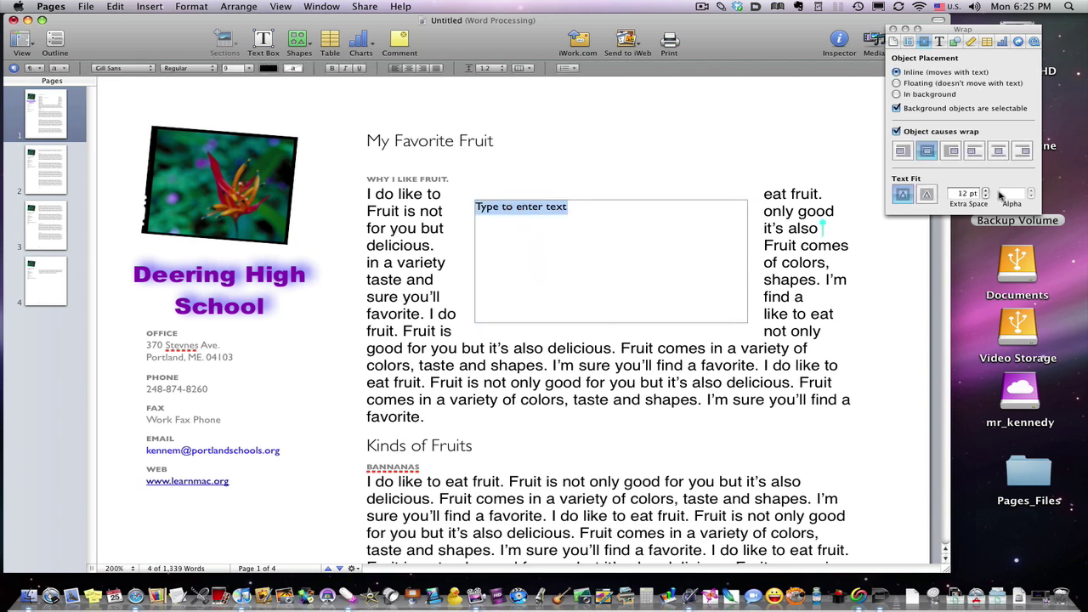
click(249, 68)
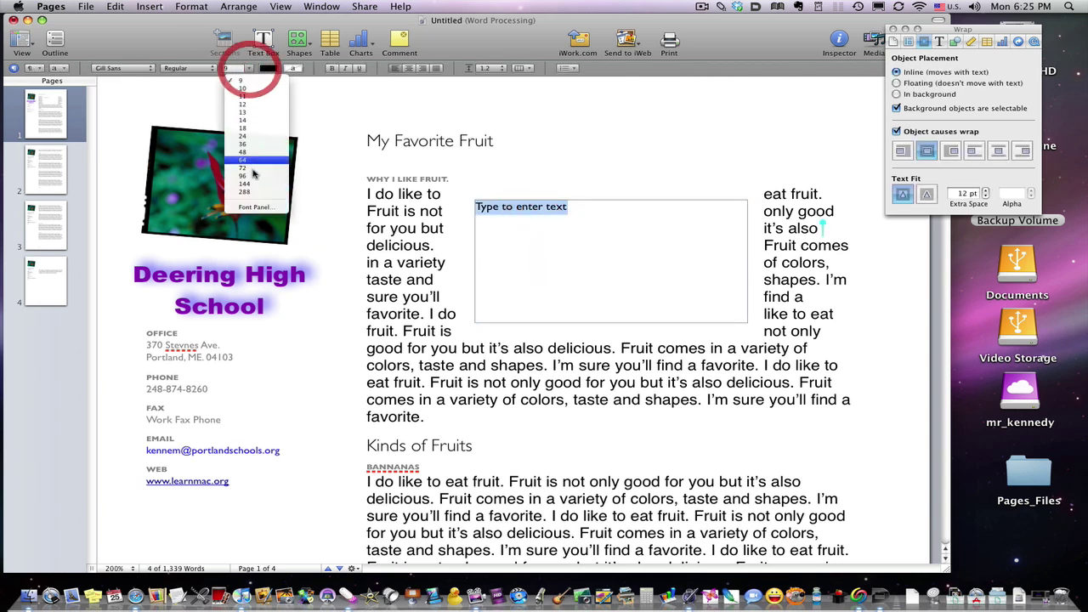
click(249, 122)
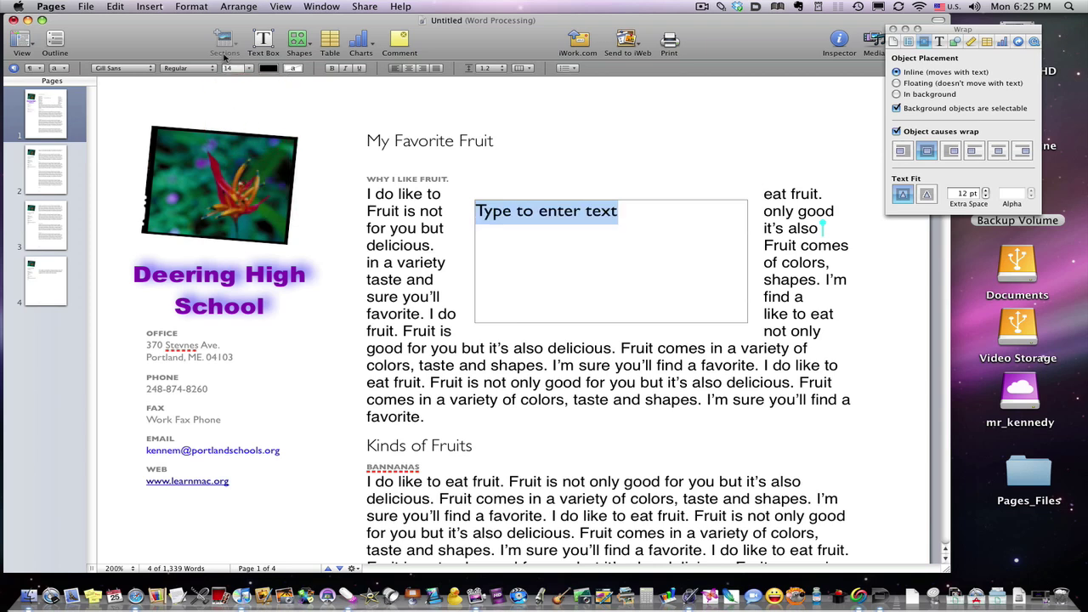
click(246, 71)
click(243, 159)
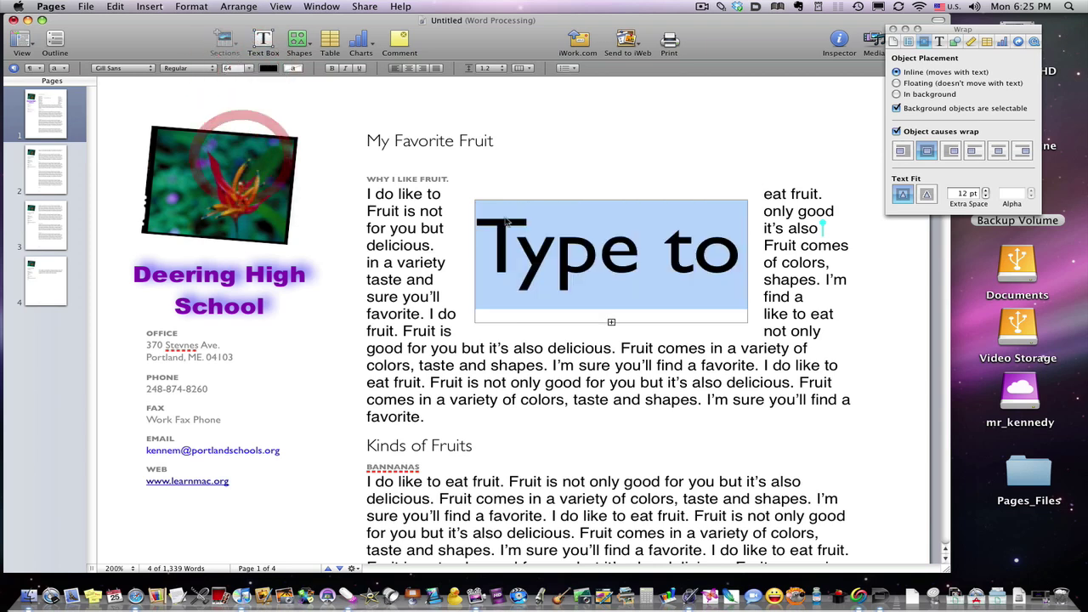
click(503, 187)
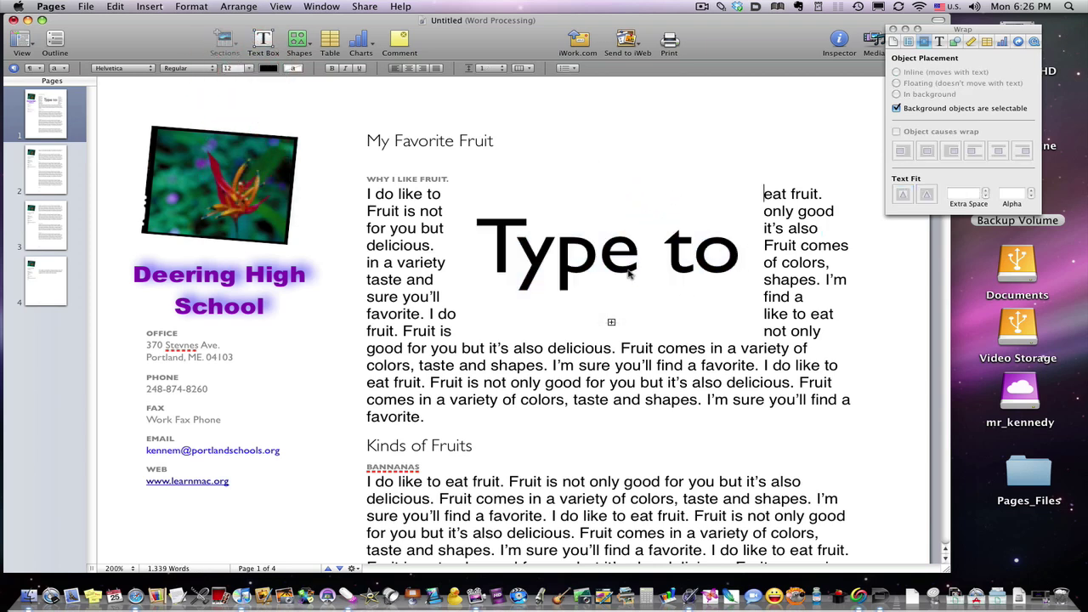
drag(601, 255, 384, 199)
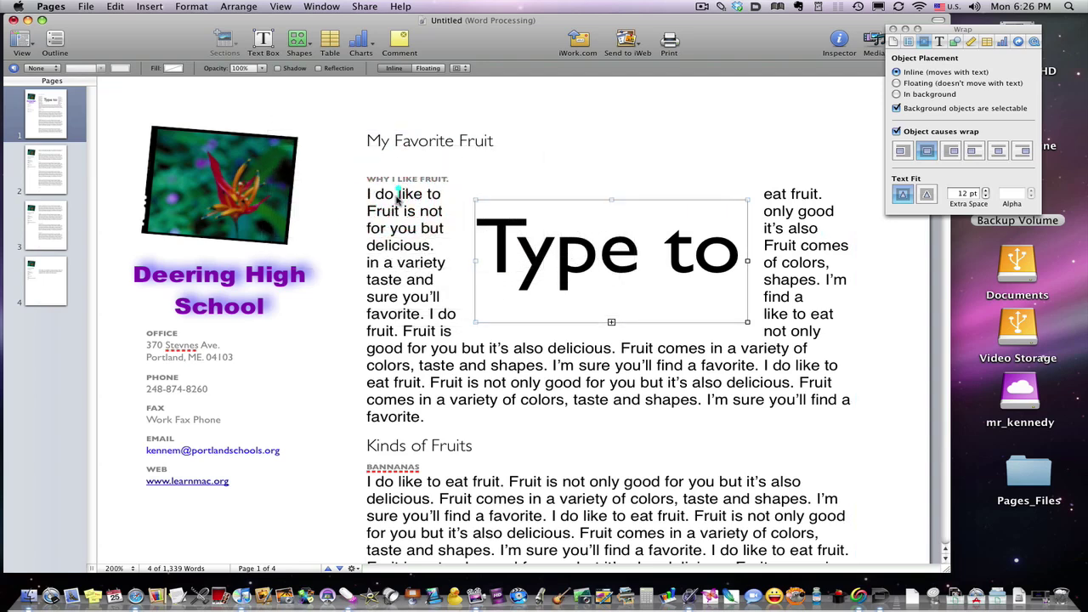
- Drag the 'Type to' box into the BANNANAS paragraph under Kinds of Fruits
click(385, 199)
drag(515, 240, 477, 493)
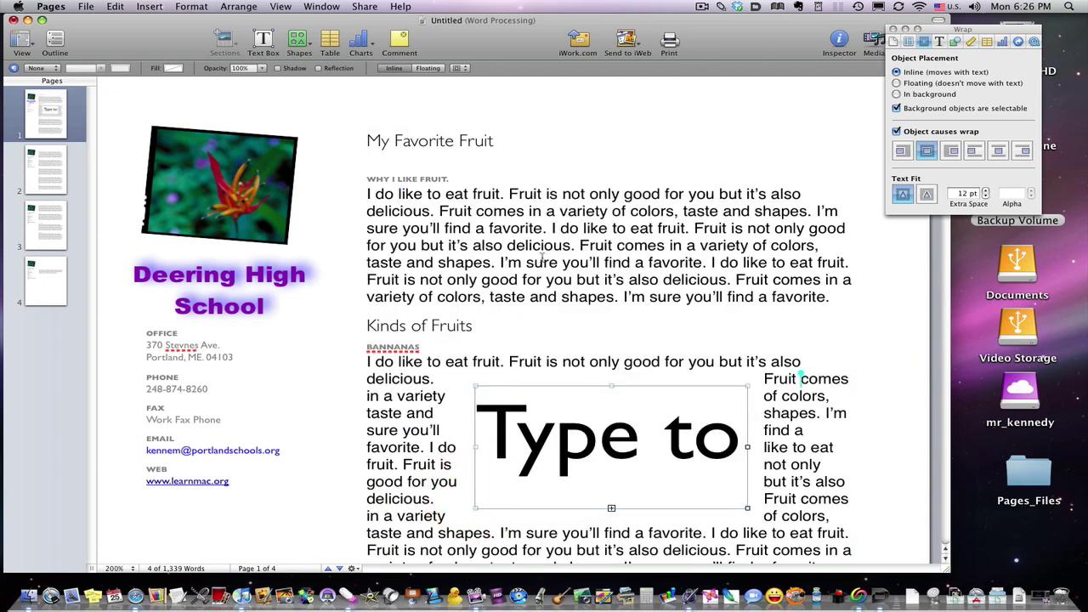
scroll(542, 260, down, 1)
scroll(542, 260, down, 2)
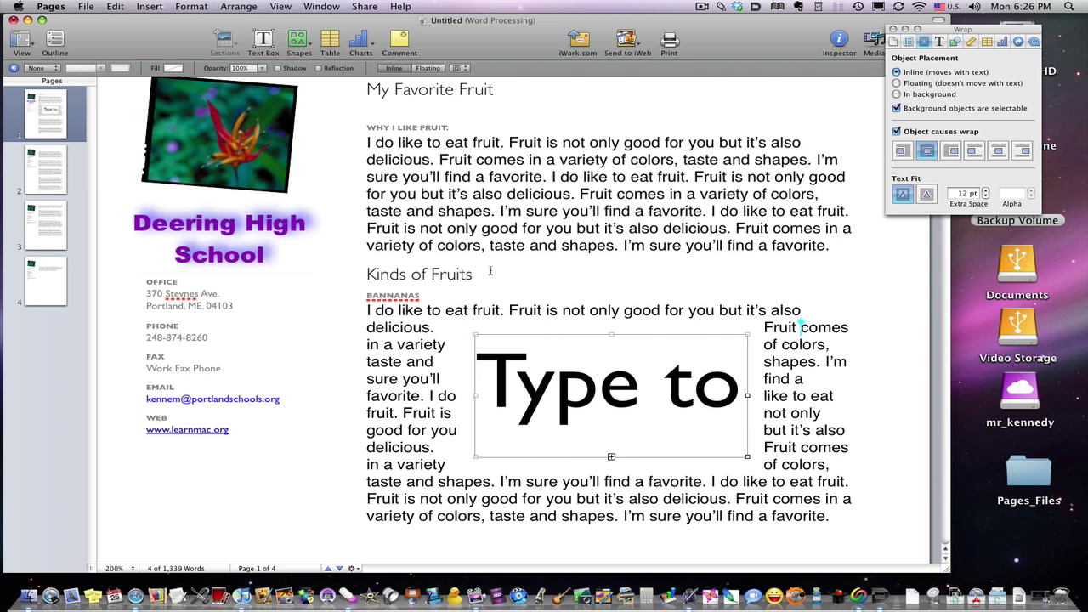
scroll(359, 269, down, 3)
- Insert a blank line between the BANNANAS heading and its paragraph
click(364, 228)
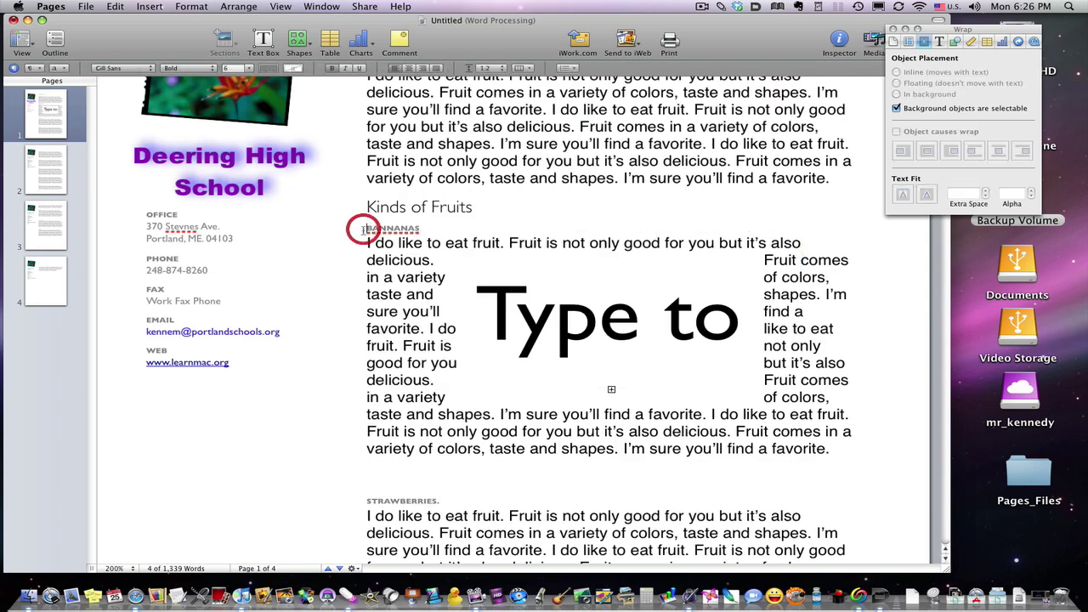
text(sl)
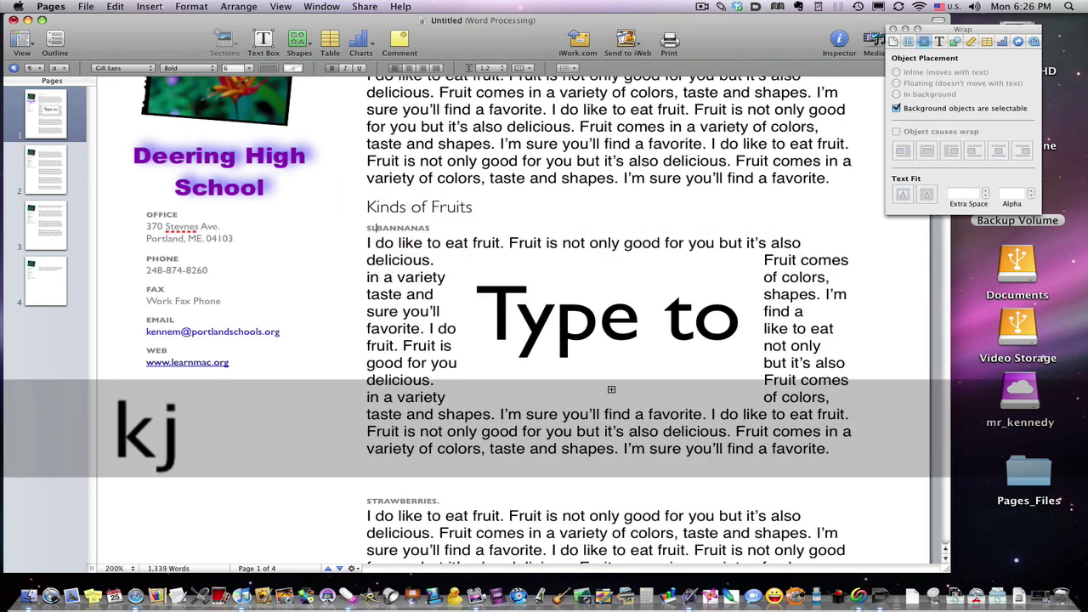
key(Down)
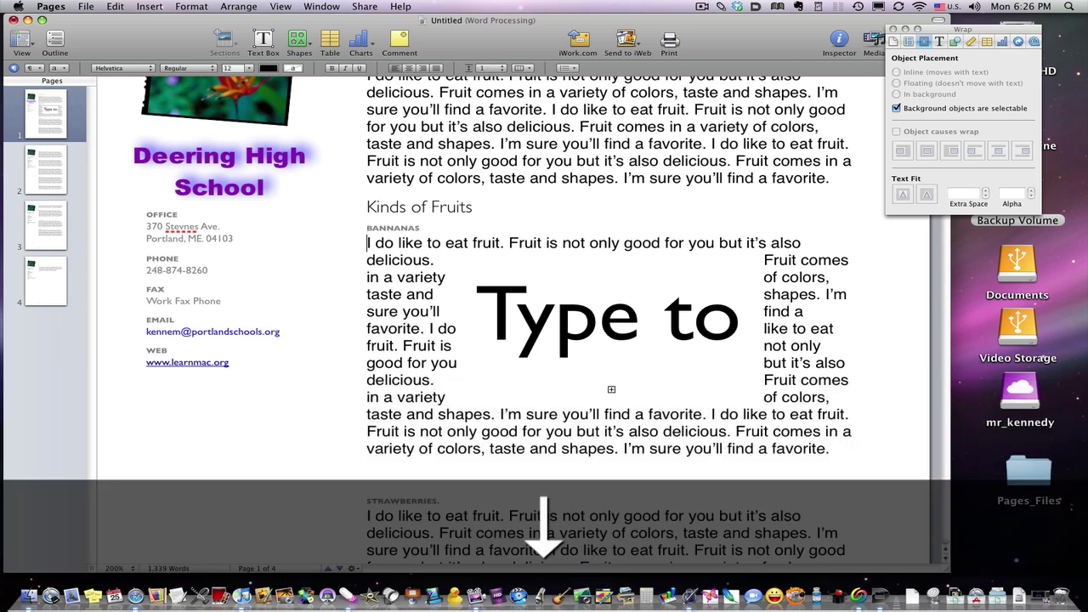
key(Return)
text(Isadkfalk)
key(Return)
key(Return)
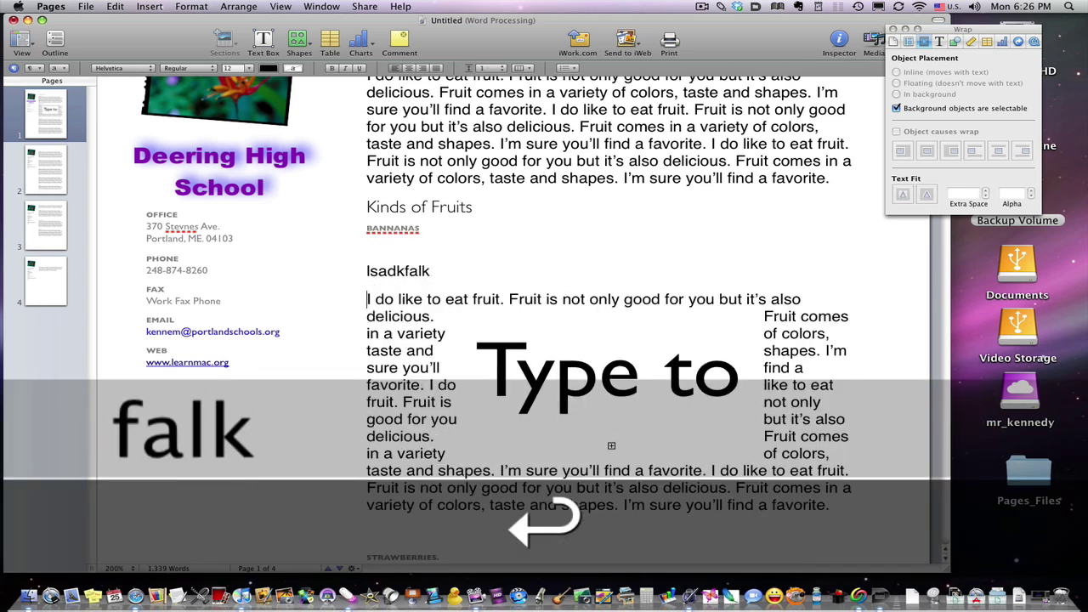
key(BackSpace)
key(BackSpace)
key(BackSpace)
key(BackSpace)
key(BackSpace)
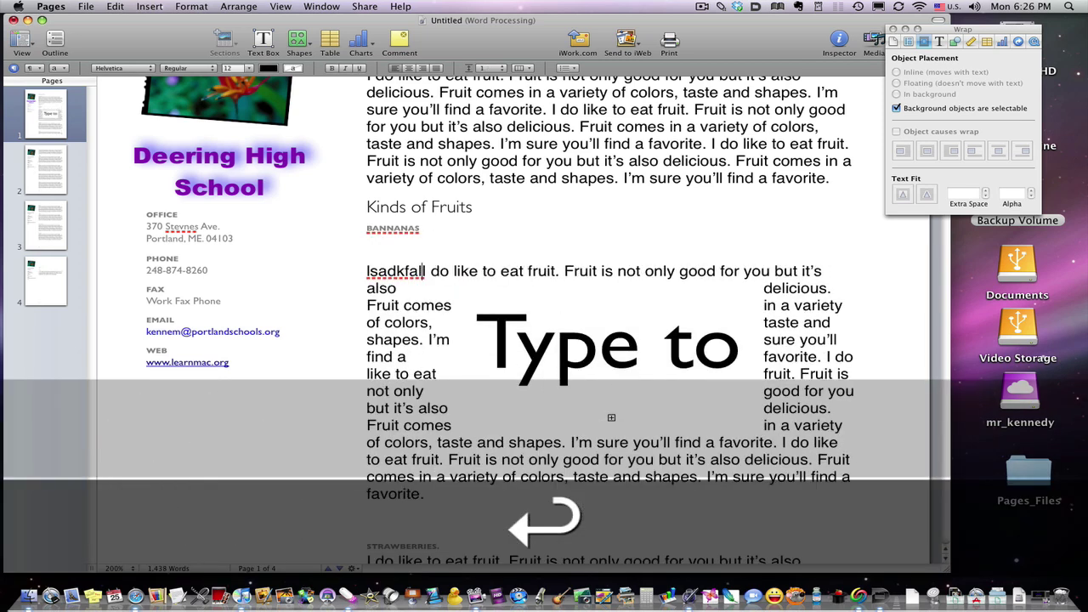
key(BackSpace)
key(BackSpace)
key(BackSpace)
key(BackSpace)
key(BackSpace)
key(BackSpace)
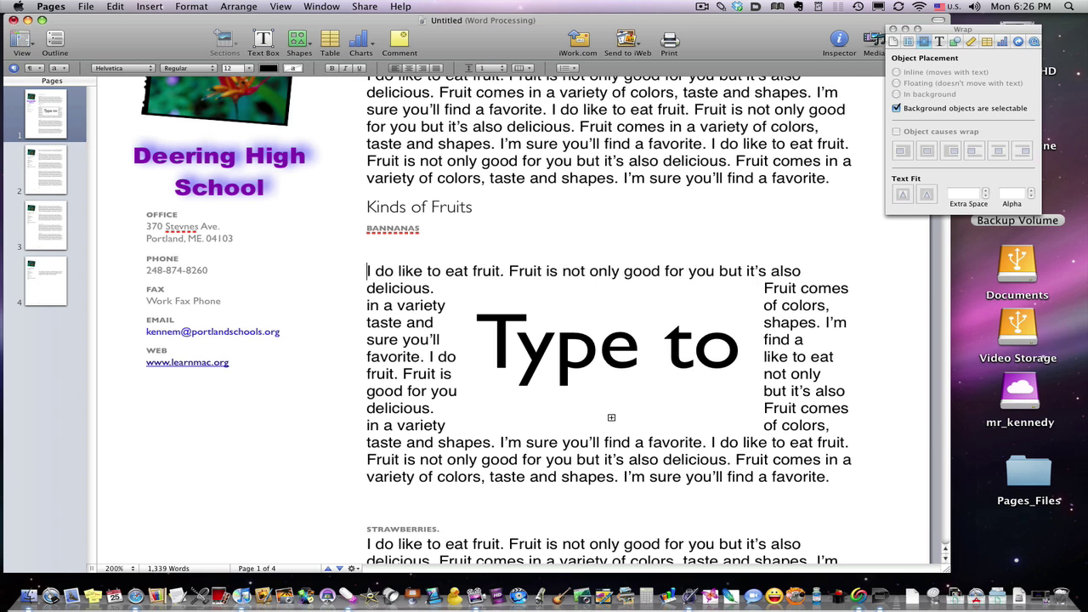
click(585, 336)
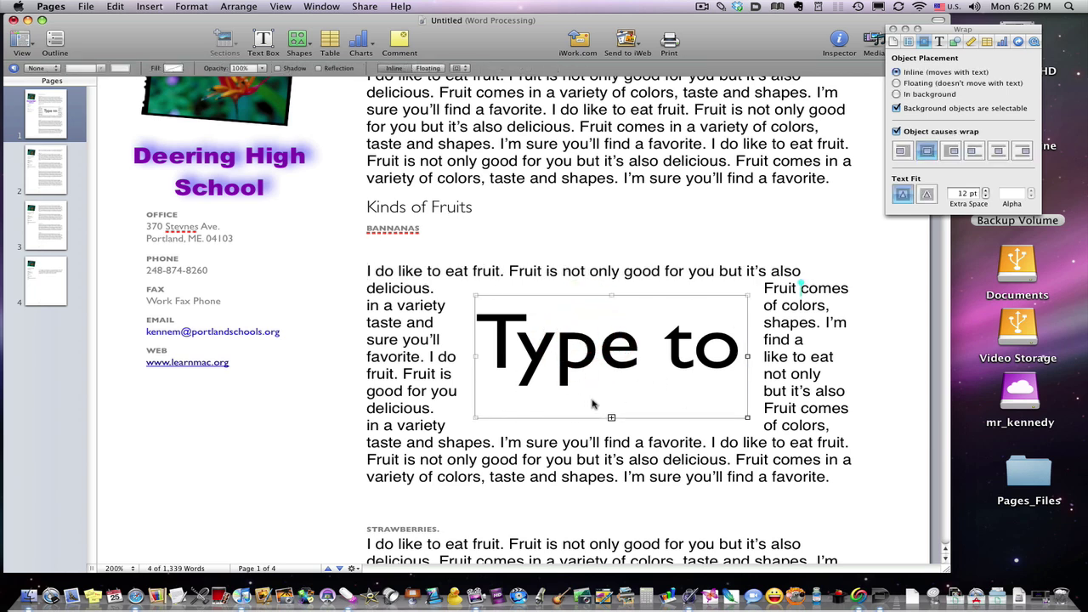
scroll(474, 338, up, 6)
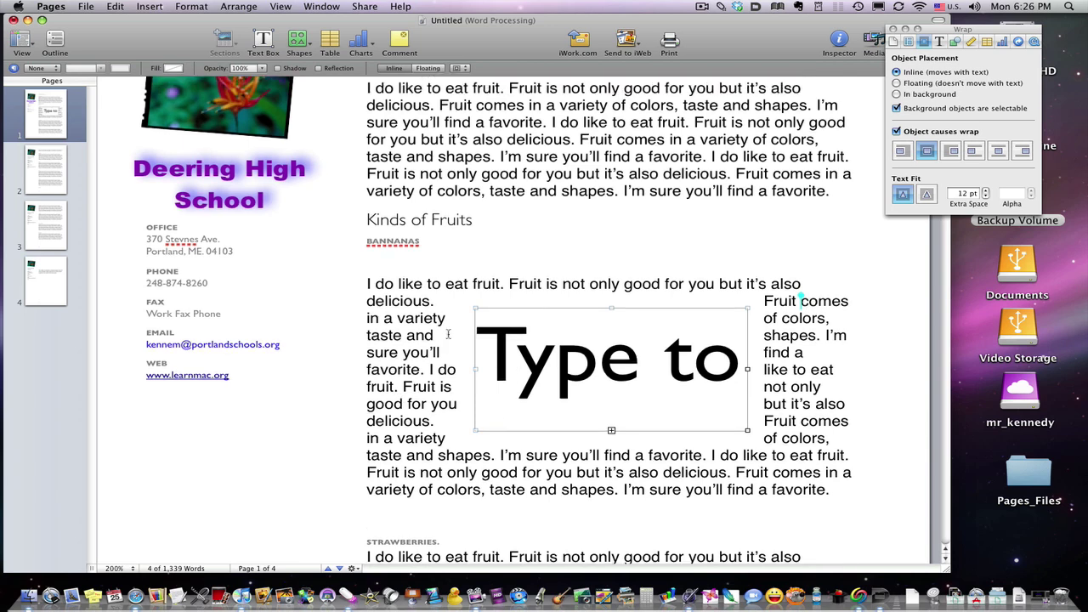
- Float the Deering High School title over the first fruit paragraph and test wrapping with extra lines
drag(197, 313, 564, 263)
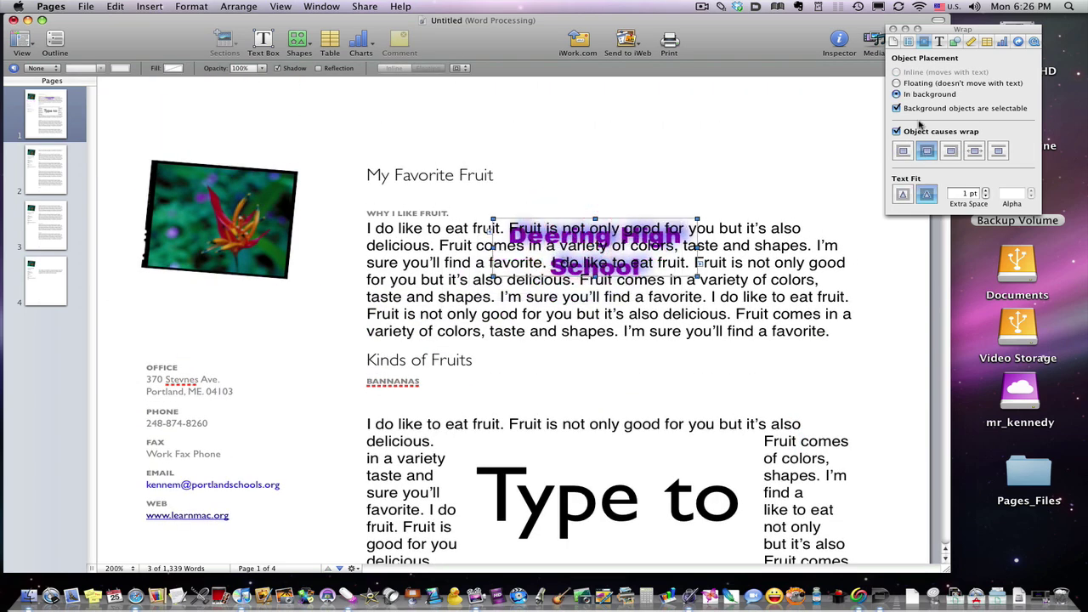
click(897, 83)
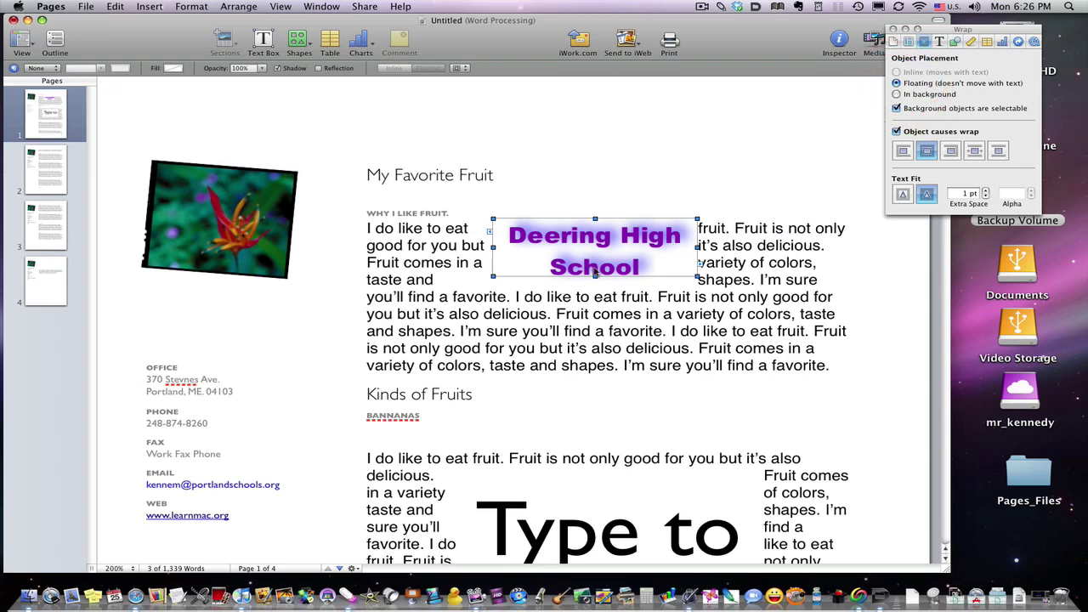
click(366, 226)
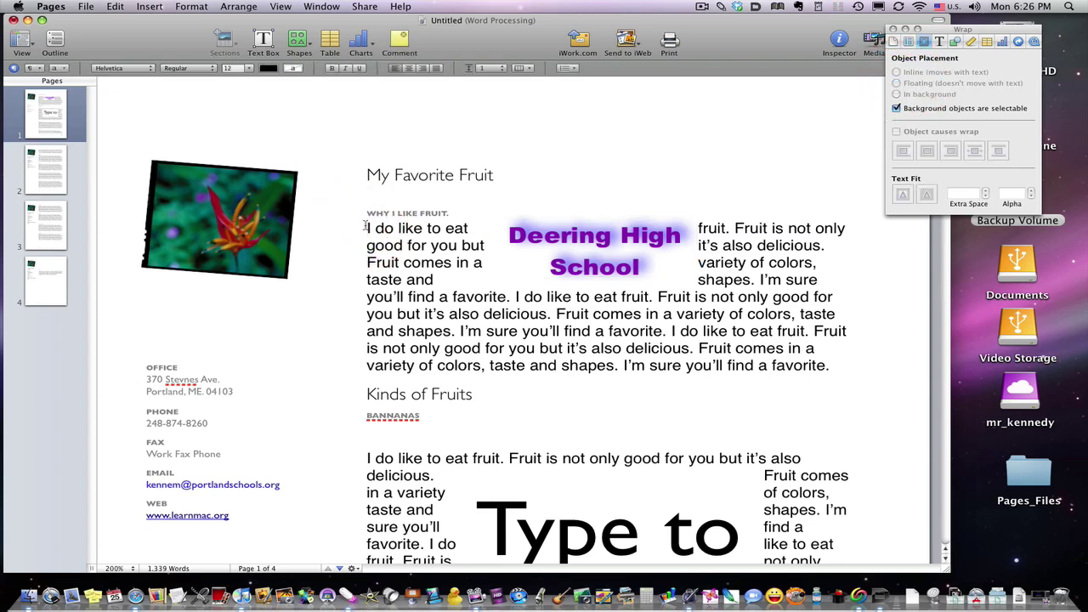
text(as)
key(Return)
text(a)
key(Return)
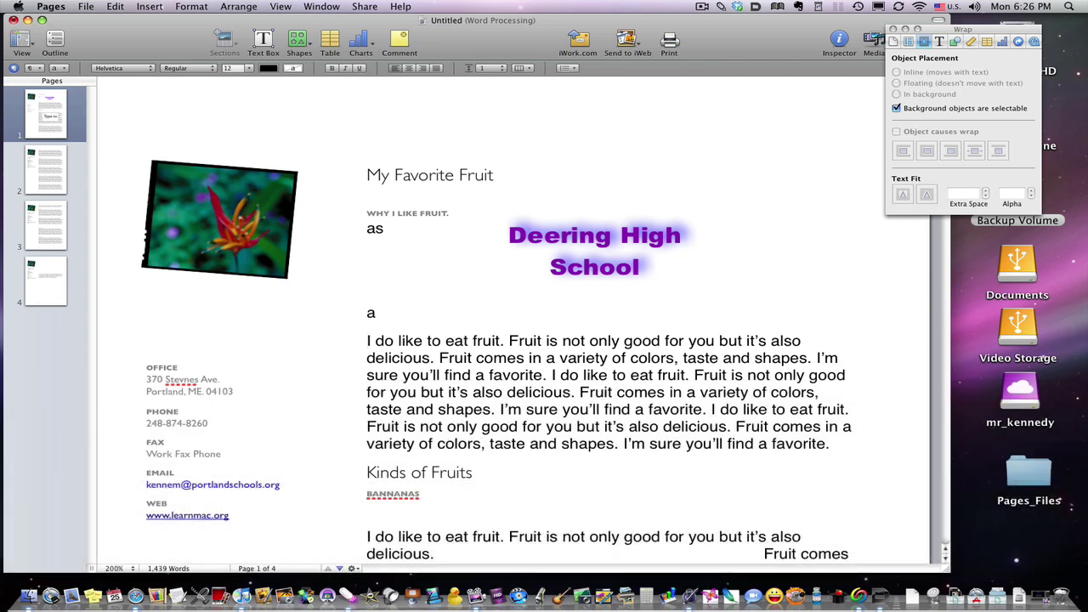
- Undo the test edits and move the Deering High School title back below the flower photo
key(BackSpace)
key(BackSpace)
key(BackSpace)
key(BackSpace)
key(BackSpace)
key(BackSpace)
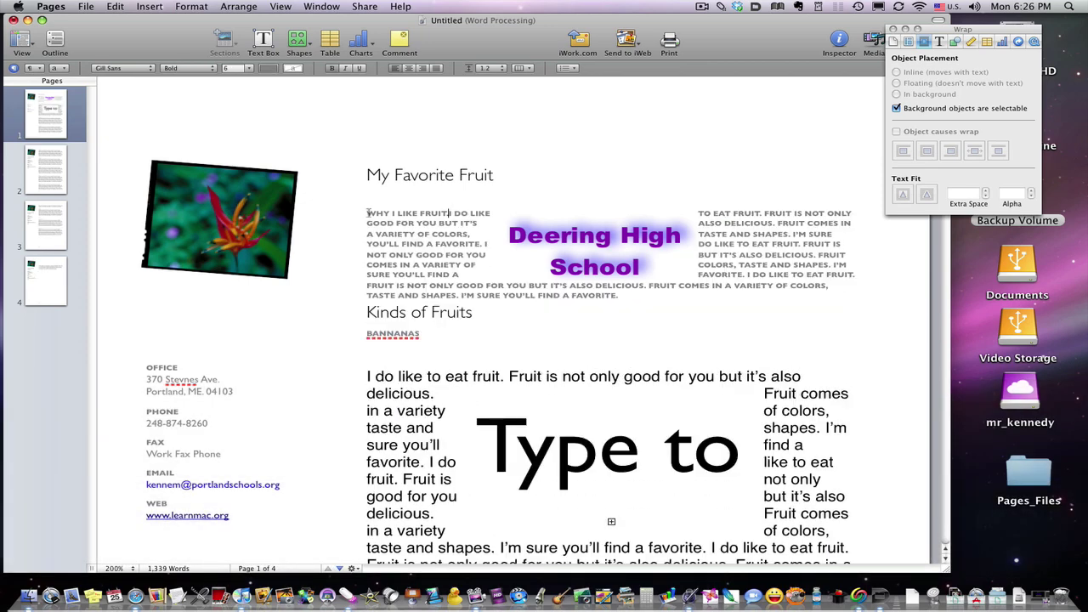
key(super+z)
click(610, 410)
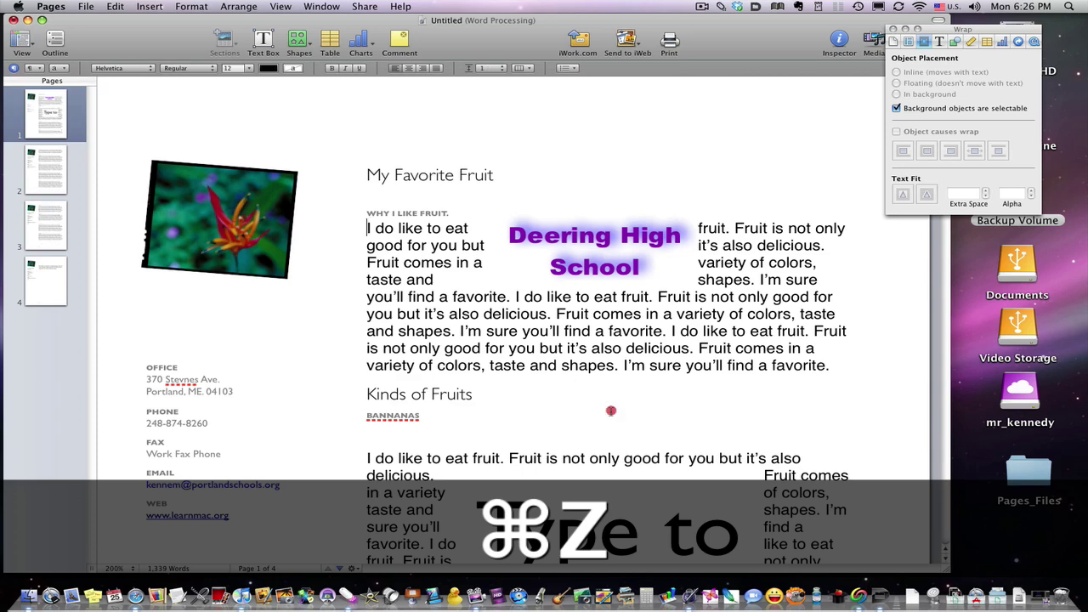
drag(646, 247, 275, 308)
click(299, 365)
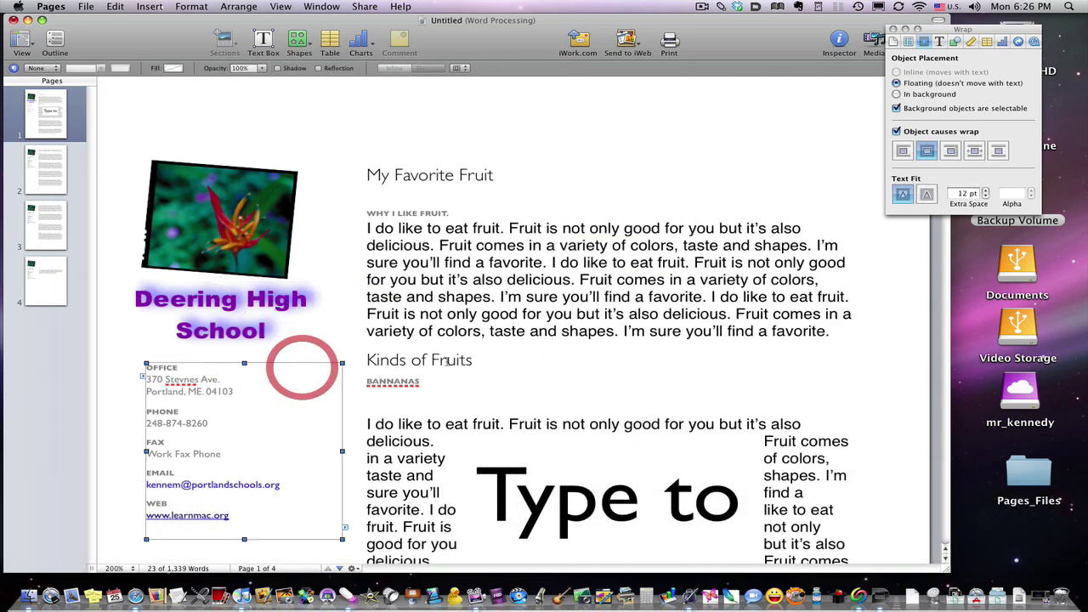
click(601, 504)
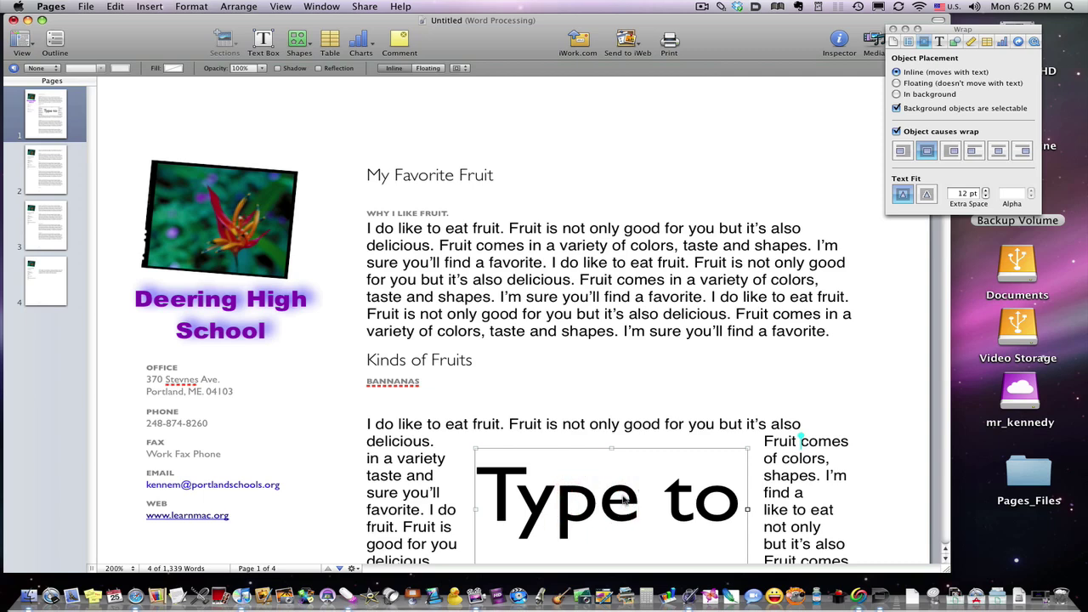
scroll(606, 362, down, 3)
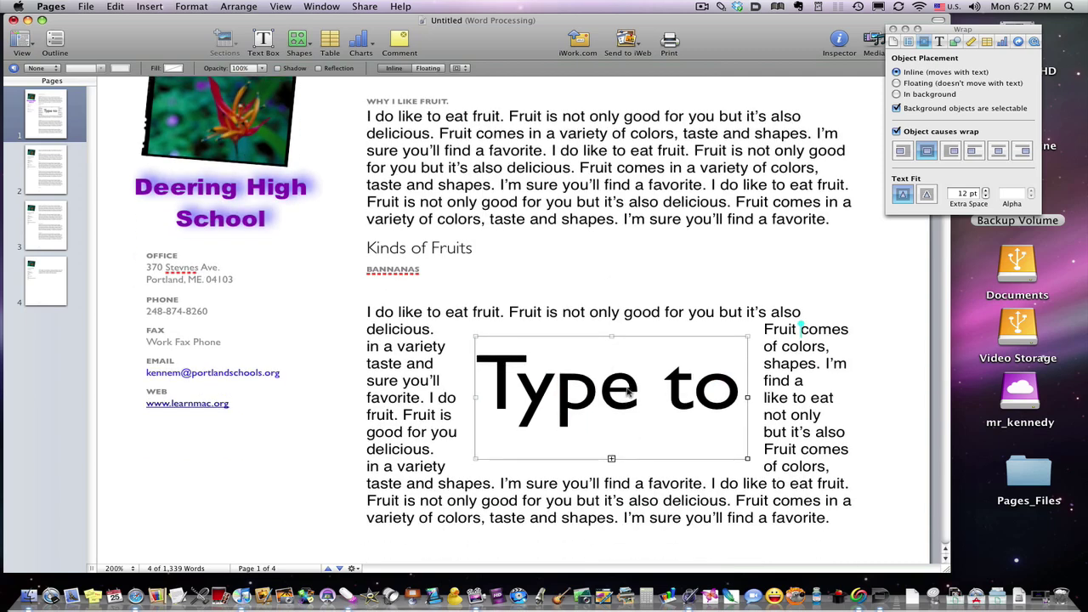
key(BackSpace)
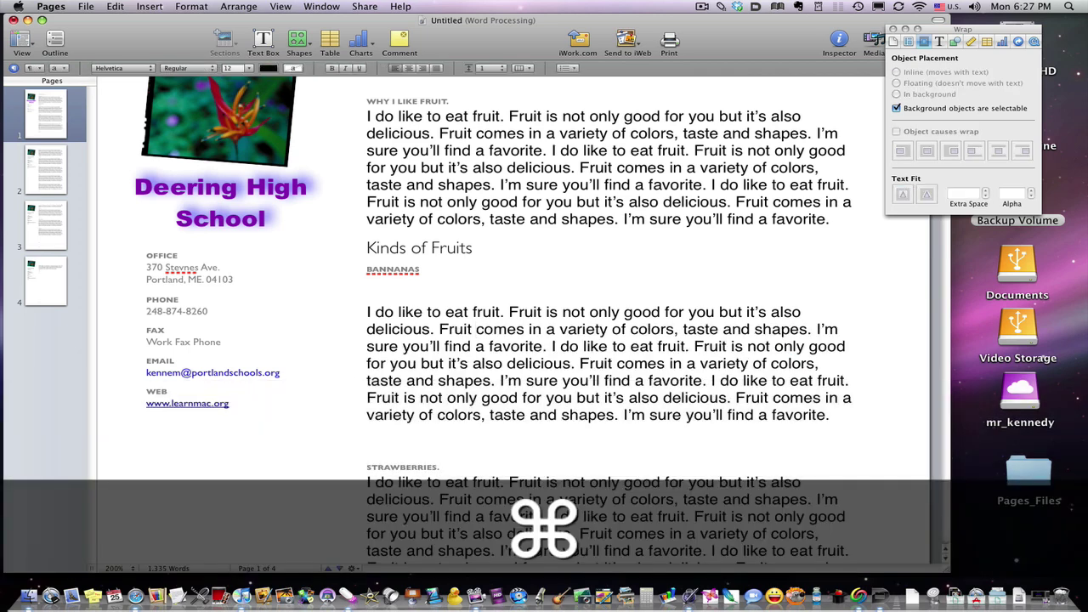
key(super+z)
right_click(634, 411)
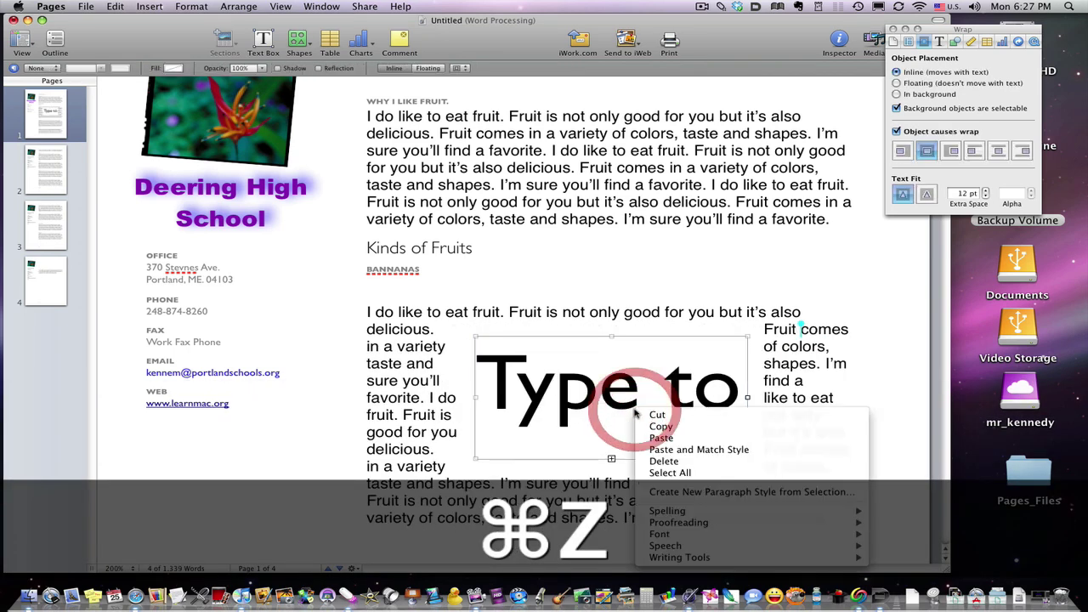
click(520, 355)
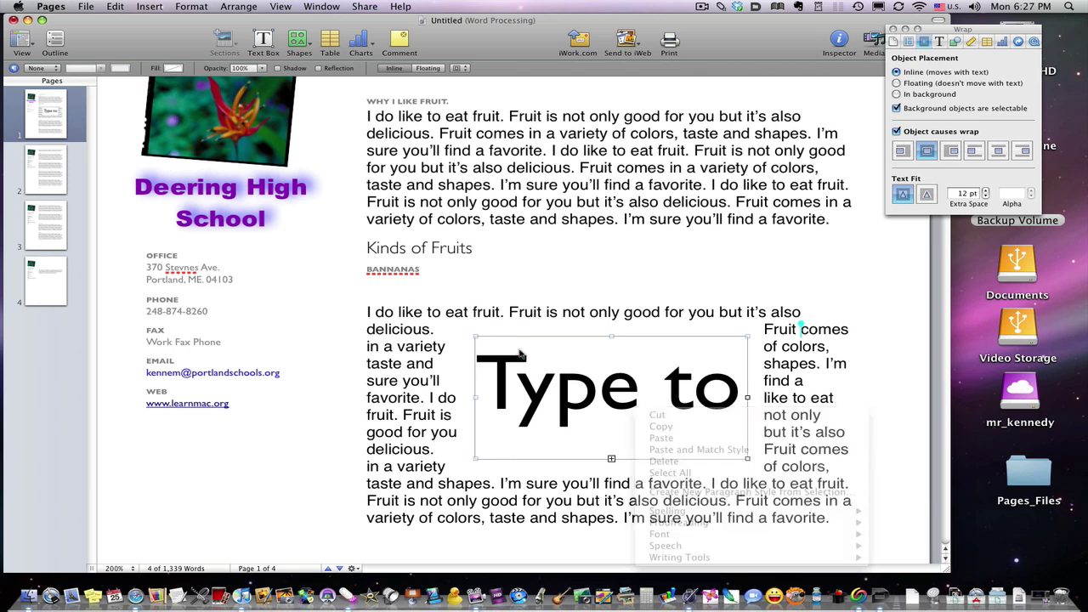
click(112, 5)
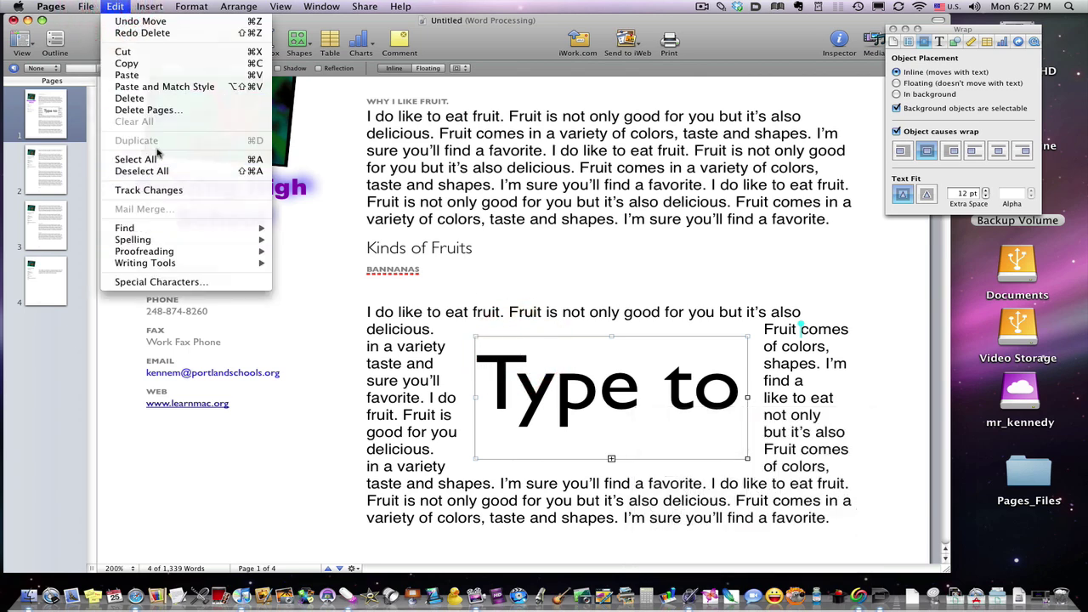
click(703, 394)
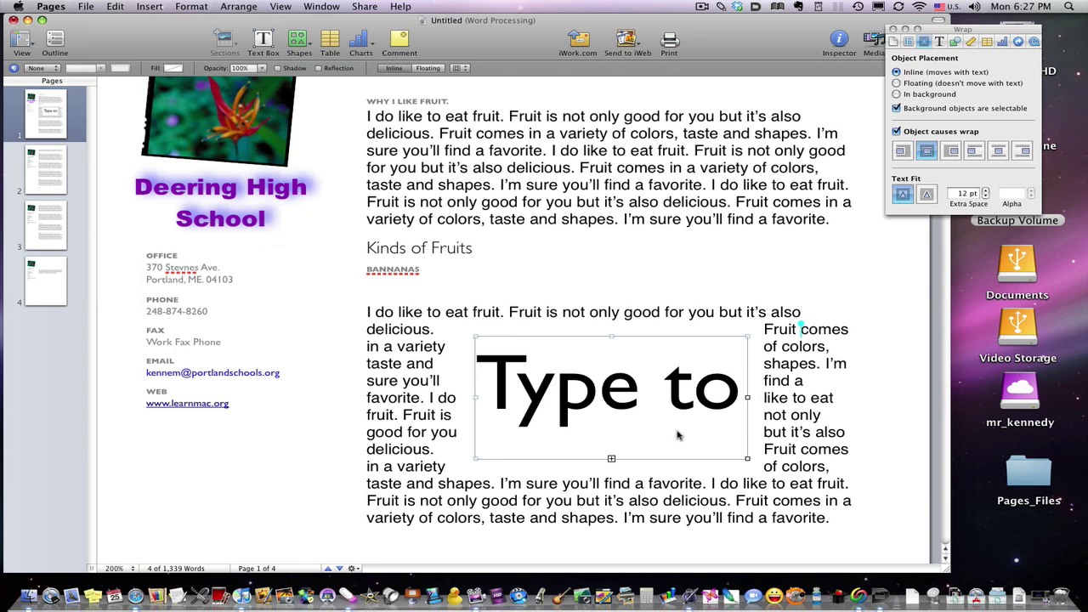
key(Delete)
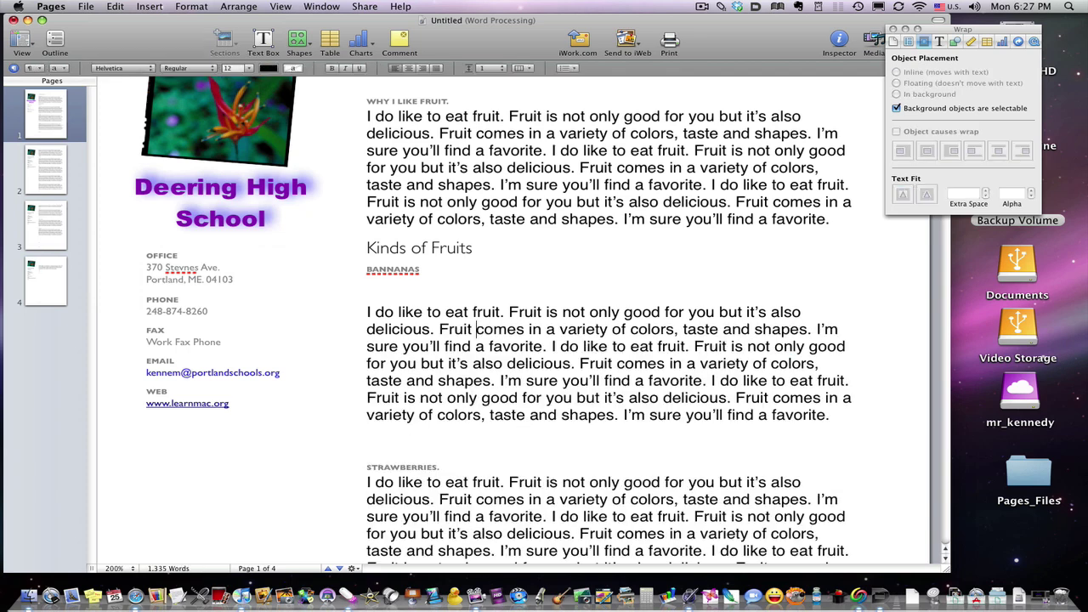
key(super+z)
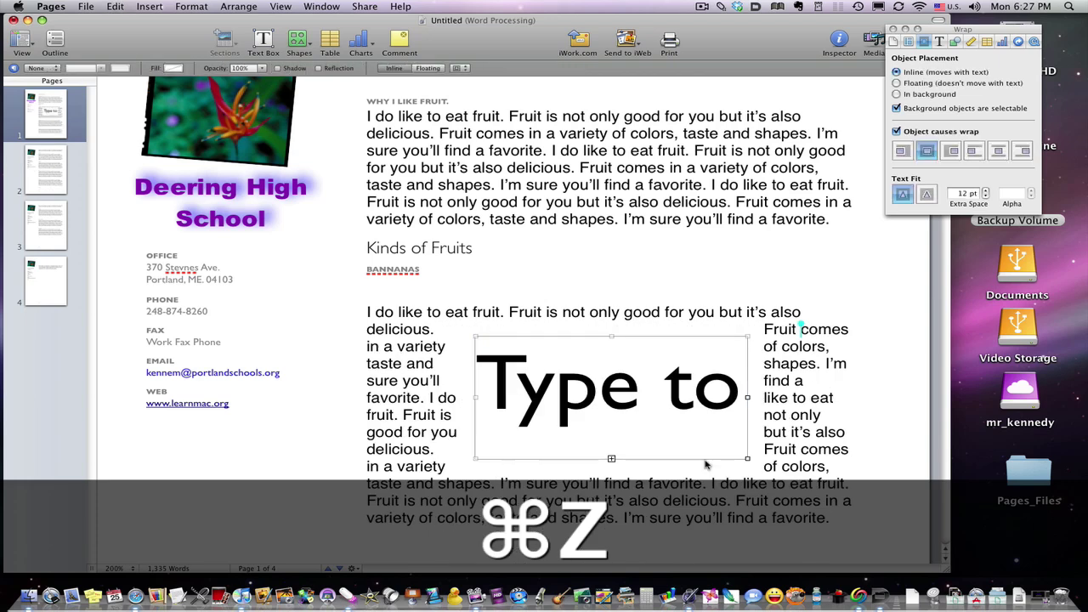
double_click(650, 410)
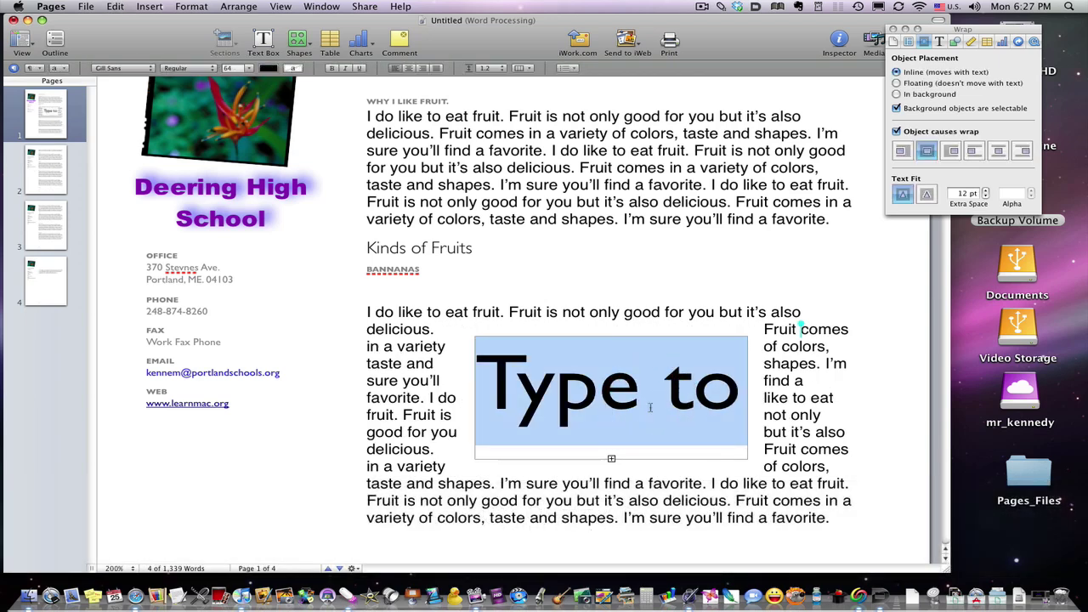
click(595, 396)
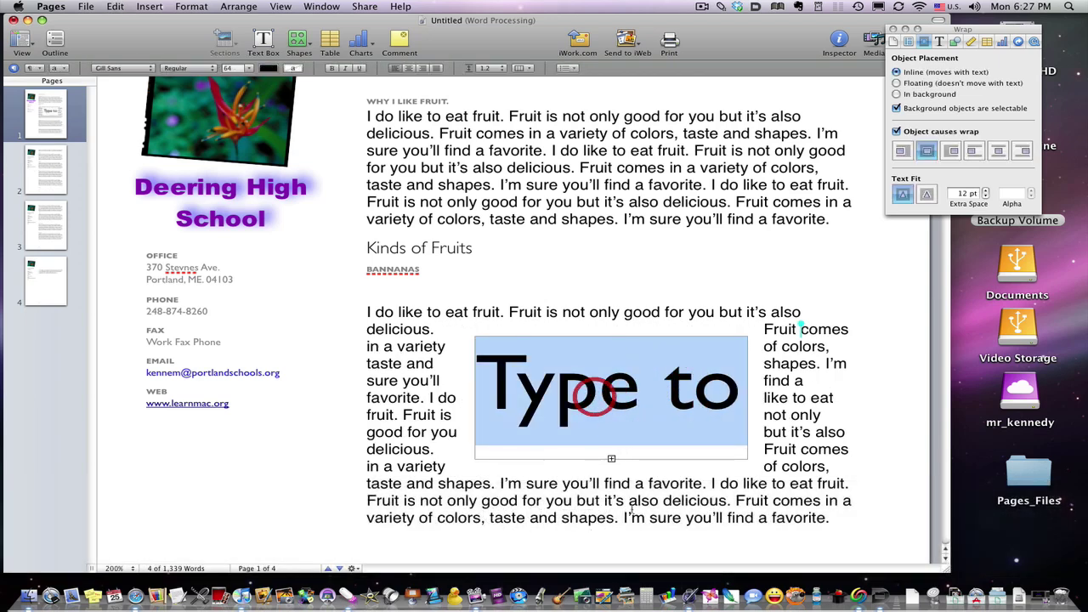
click(632, 508)
click(633, 388)
click(633, 388)
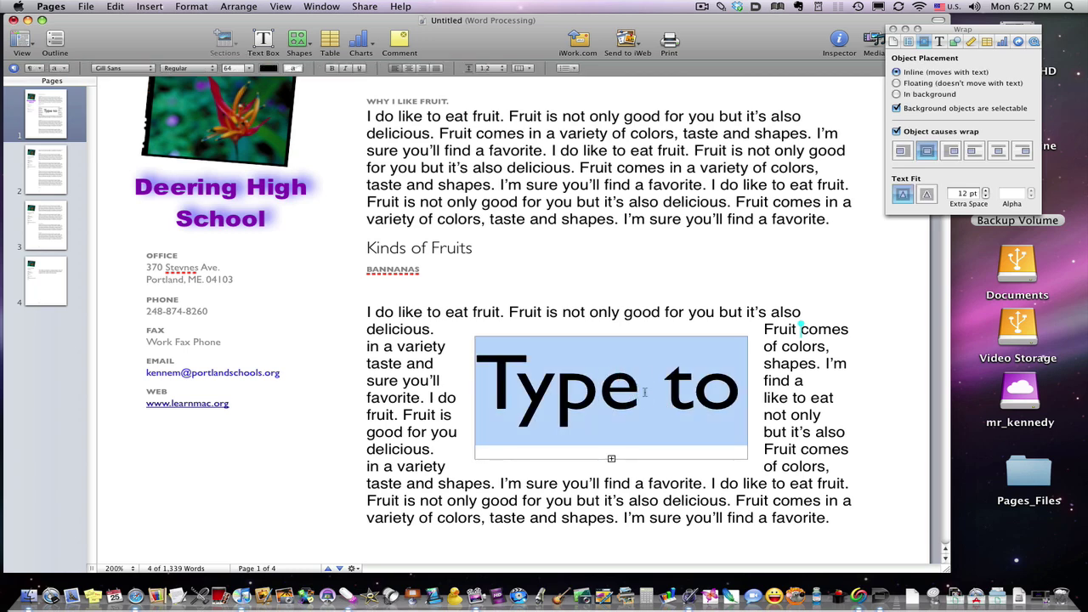
key(Left)
key(Right)
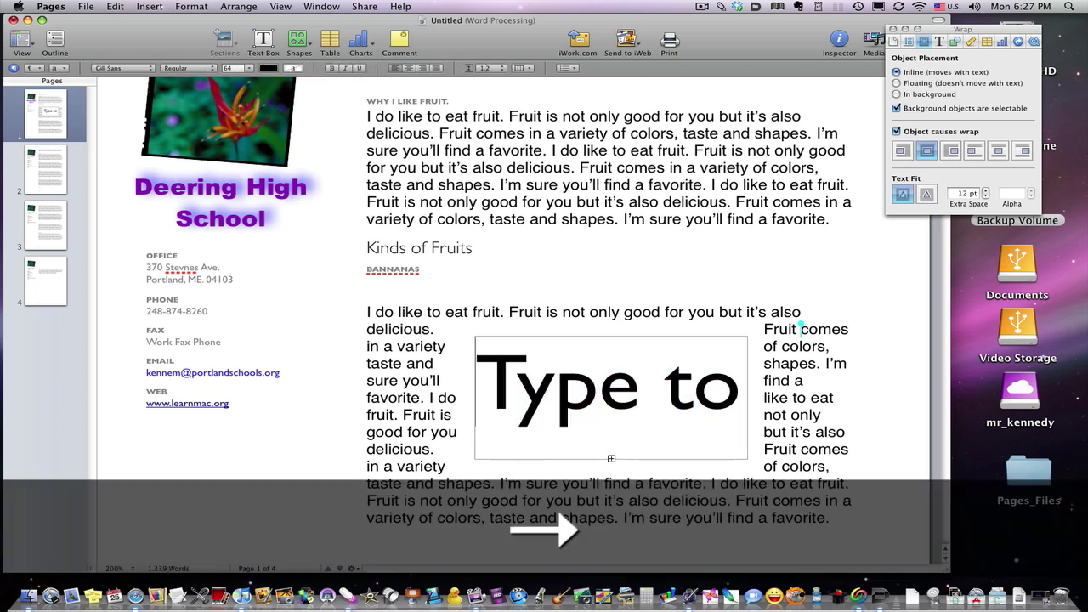
- Select the Type to text box and set its wrap to Floating
click(707, 503)
click(614, 404)
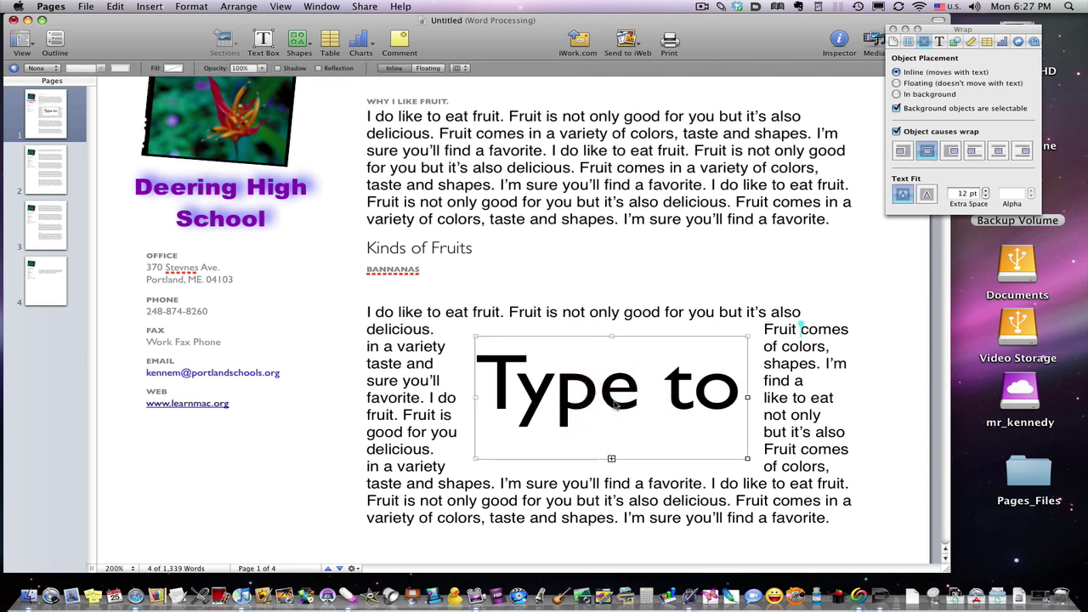
click(616, 403)
click(617, 401)
drag(617, 409, 883, 93)
click(896, 83)
- Move the Type box to the top of the column, narrow it to show 'Type', and select the banana paragraph
drag(693, 389, 553, 174)
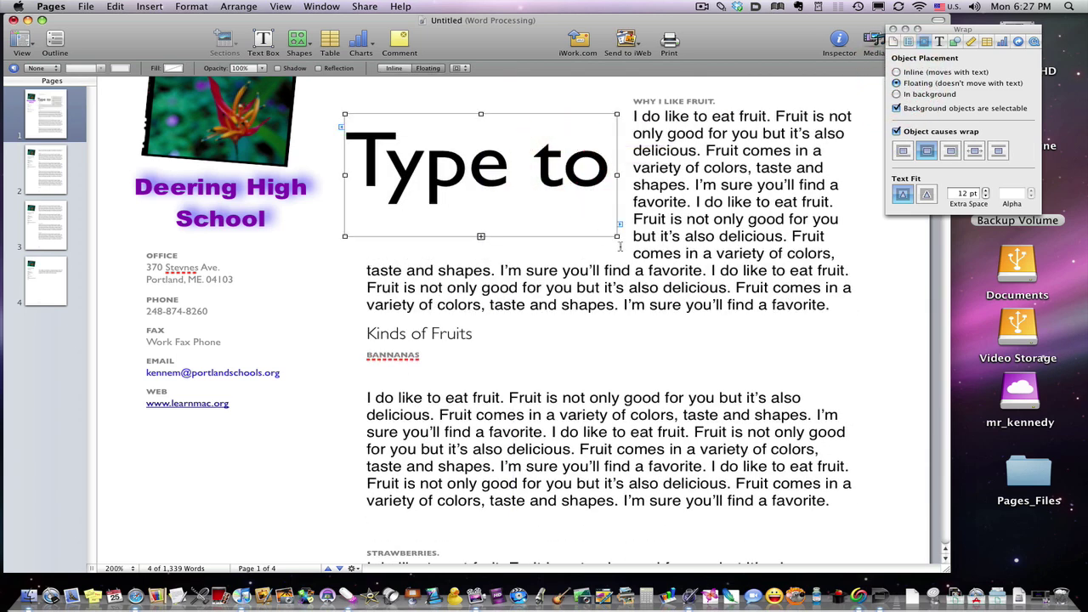
drag(616, 234, 555, 245)
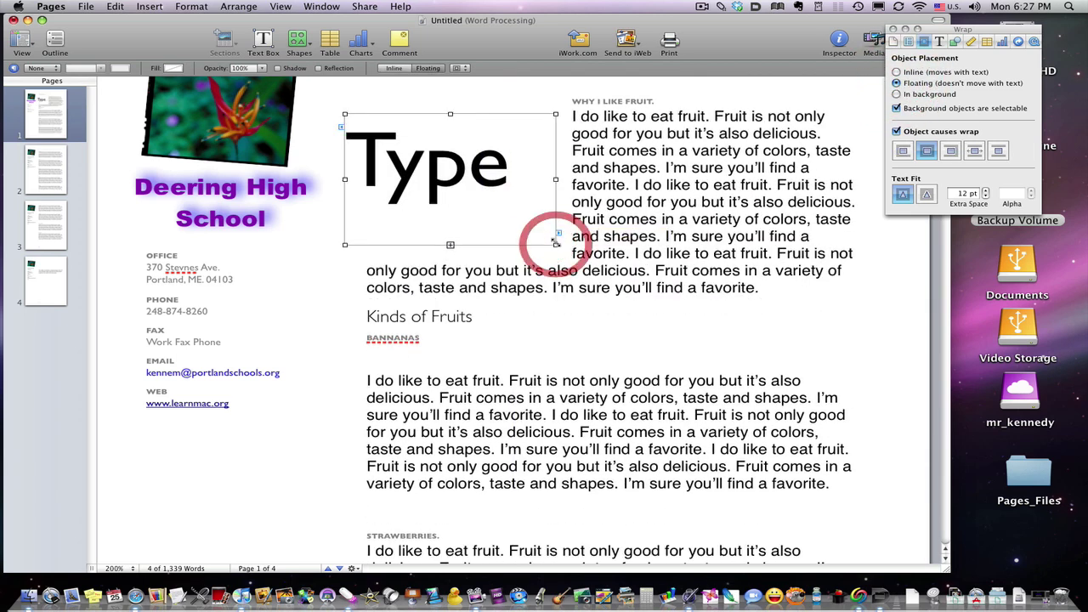
click(644, 187)
drag(365, 380, 826, 486)
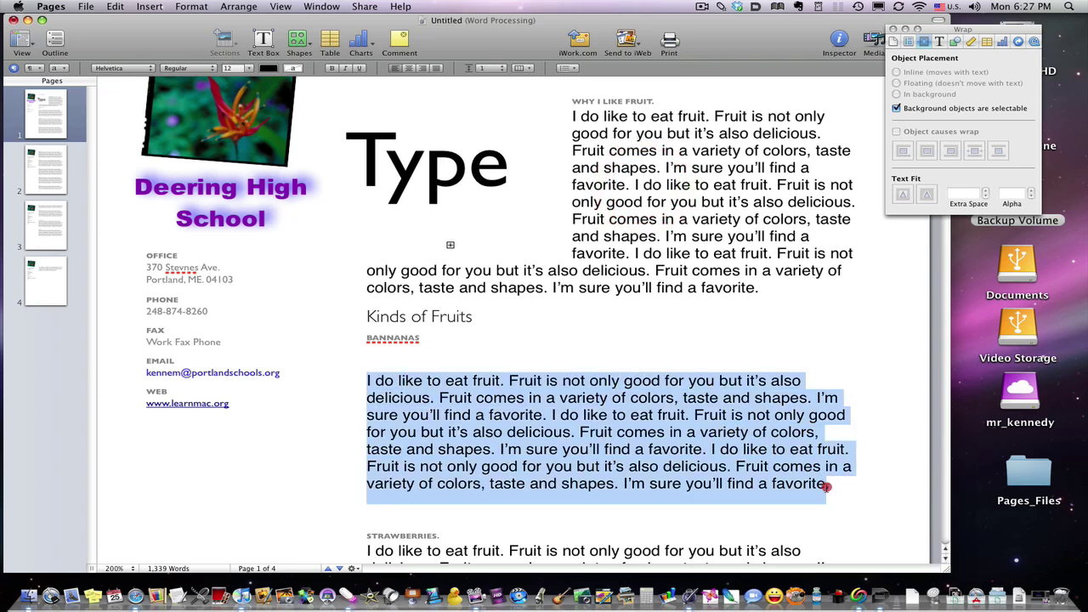
- Cut the selected fruit text and add three blank lines before the remaining paragraph
click(826, 486)
drag(569, 116, 697, 608)
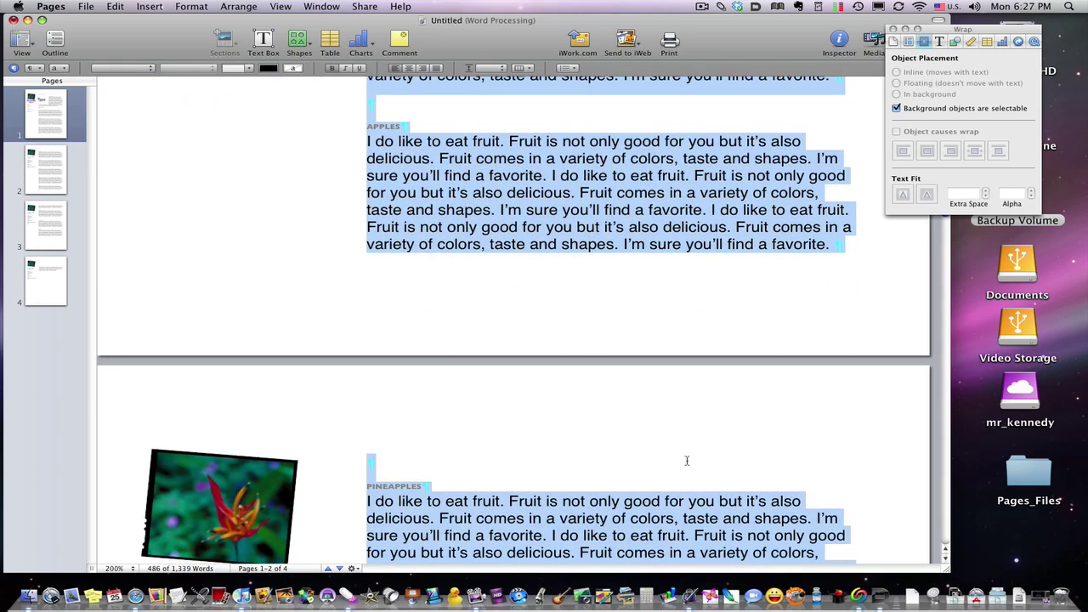
key(super+x)
key(Return)
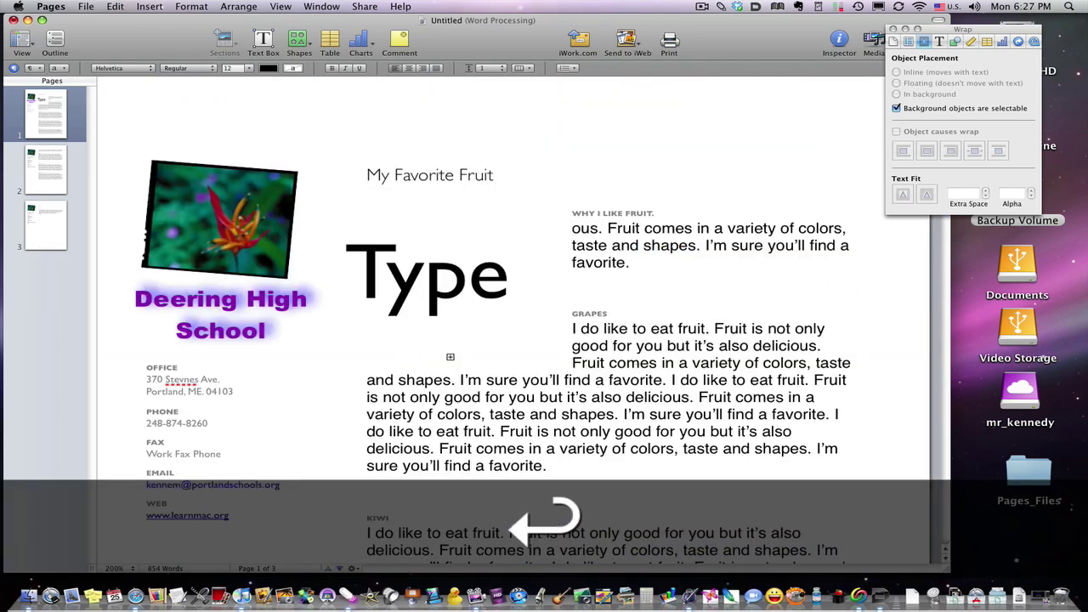
key(Return)
key(Return)
key(Return)
key(Return)
key(Return)
key(Return)
key(Return)
key(Return)
key(Return)
key(Return)
key(Return)
key(Return)
key(Return)
key(Return)
key(Return)
key(Return)
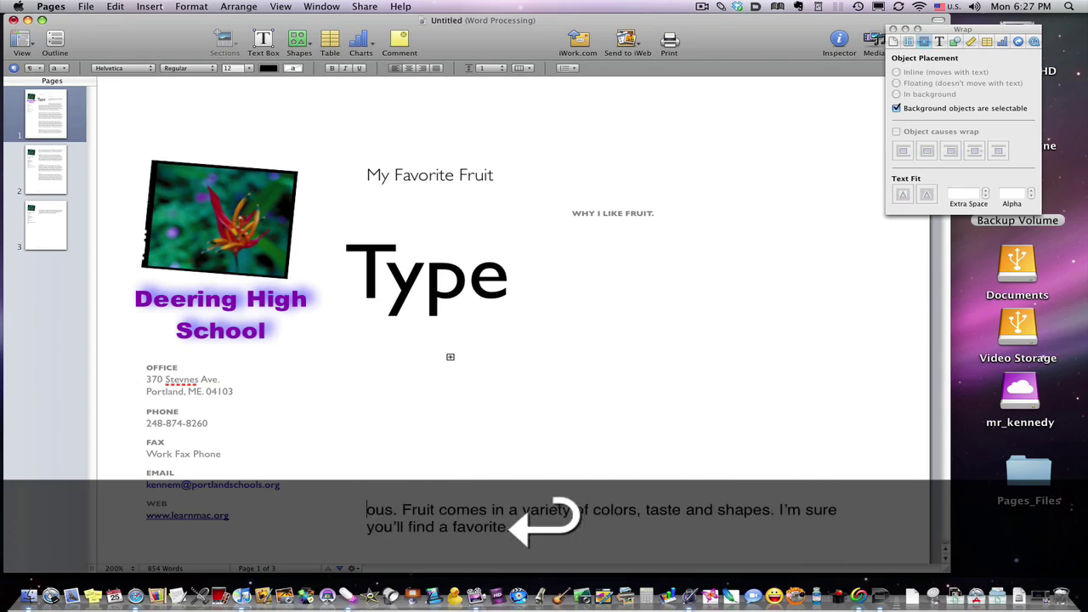
key(Return)
key(Return)
key(Return)
key(Return)
key(Return)
key(Return)
key(Return)
key(Return)
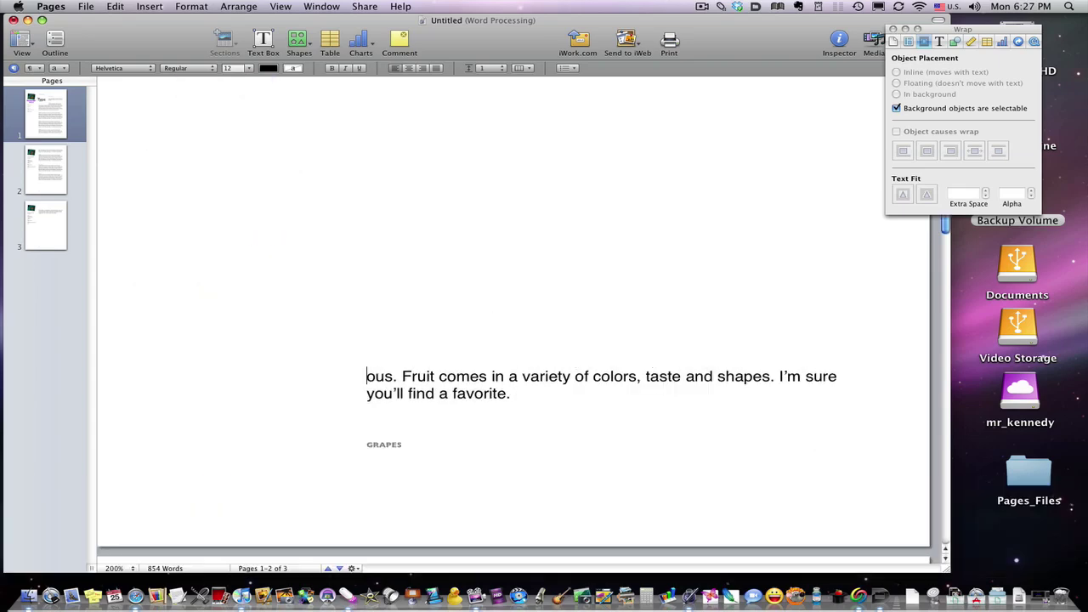
scroll(612, 338, up, 10)
- Paste the cut fruit paragraph over 'Type' and narrow the box to about 1.60 × 1.00 in
click(461, 274)
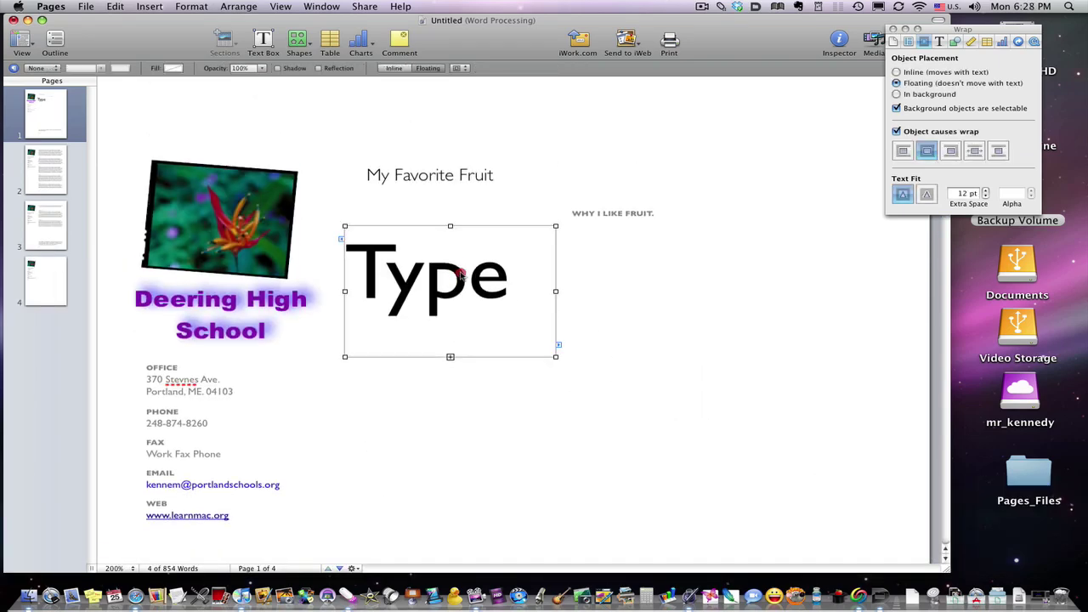
double_click(461, 274)
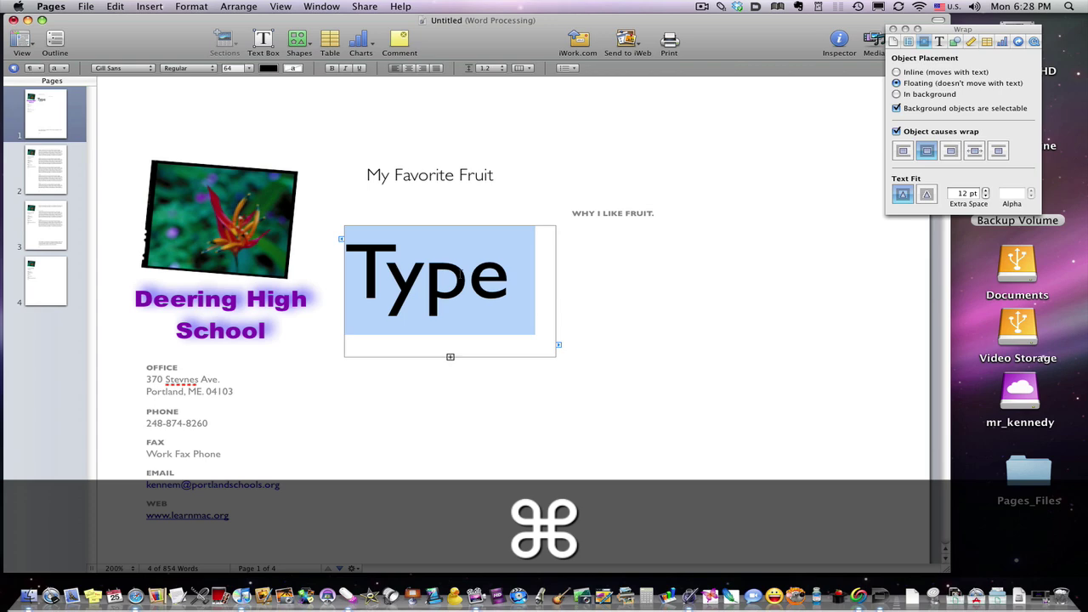
key(cmd+v)
click(630, 347)
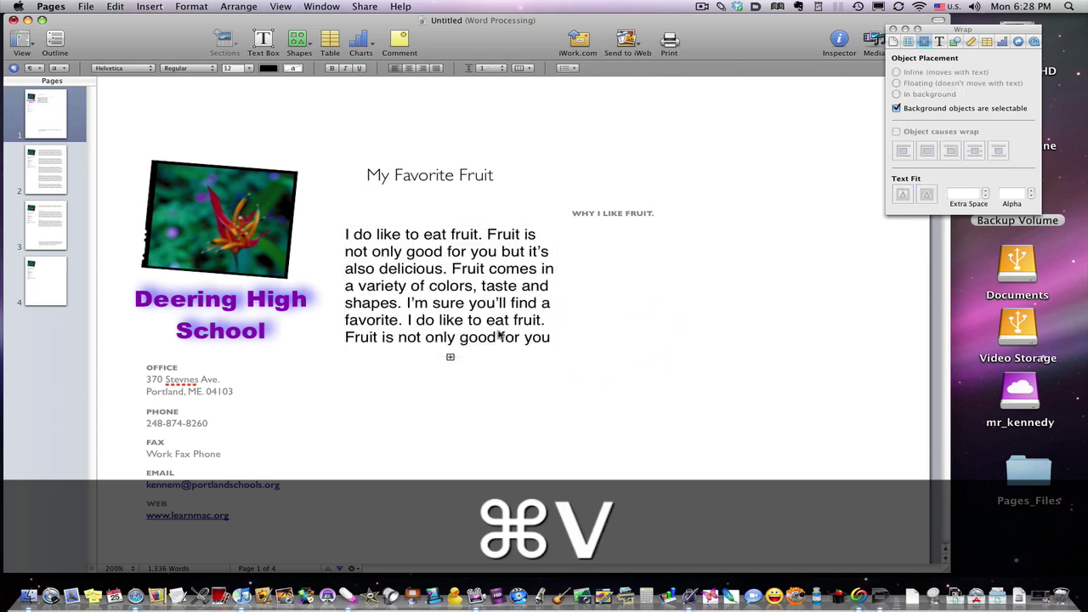
click(340, 245)
drag(555, 356, 482, 322)
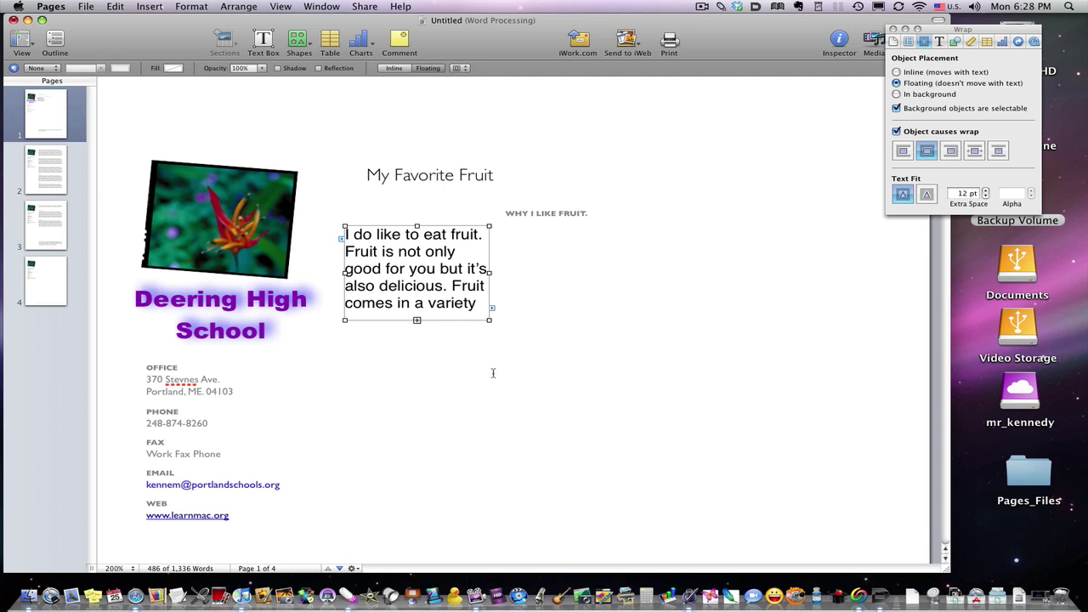
click(459, 313)
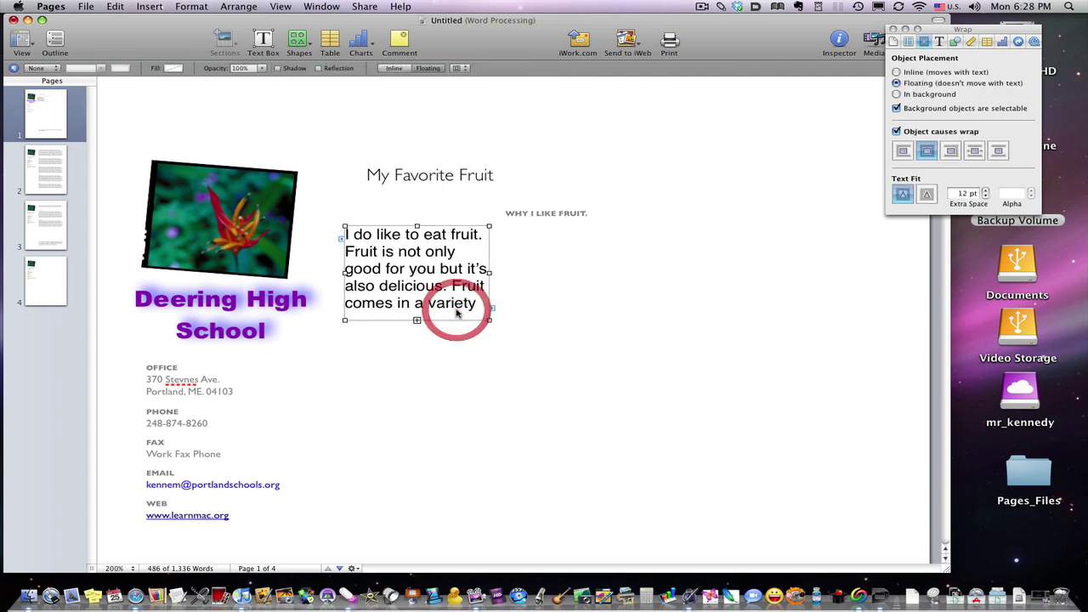
click(584, 397)
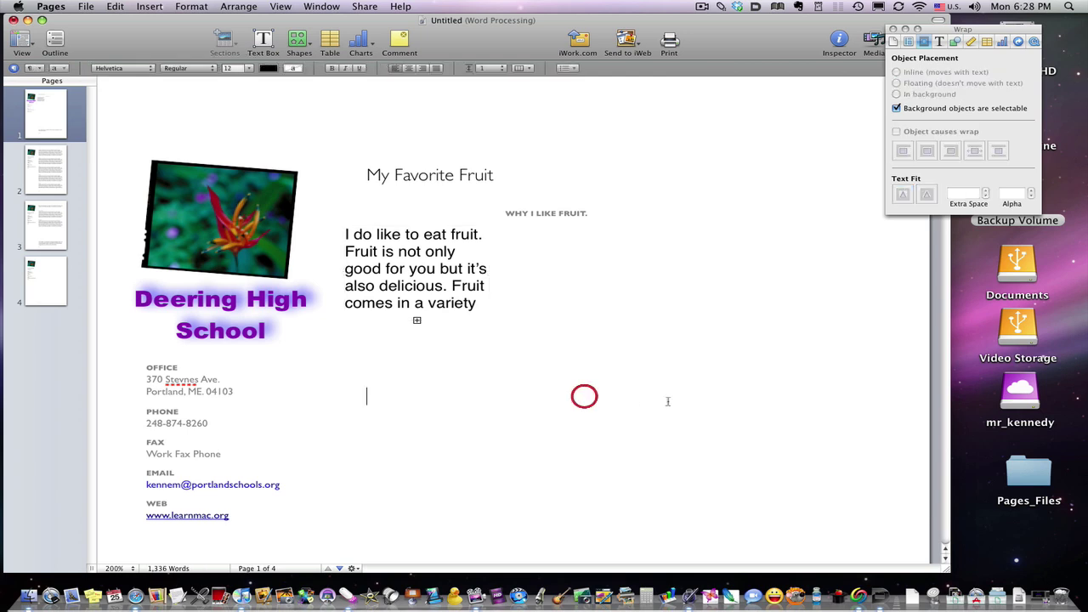
- Insert a new text box and place it to the right of the fruit text box
click(264, 42)
right_click(704, 322)
click(692, 301)
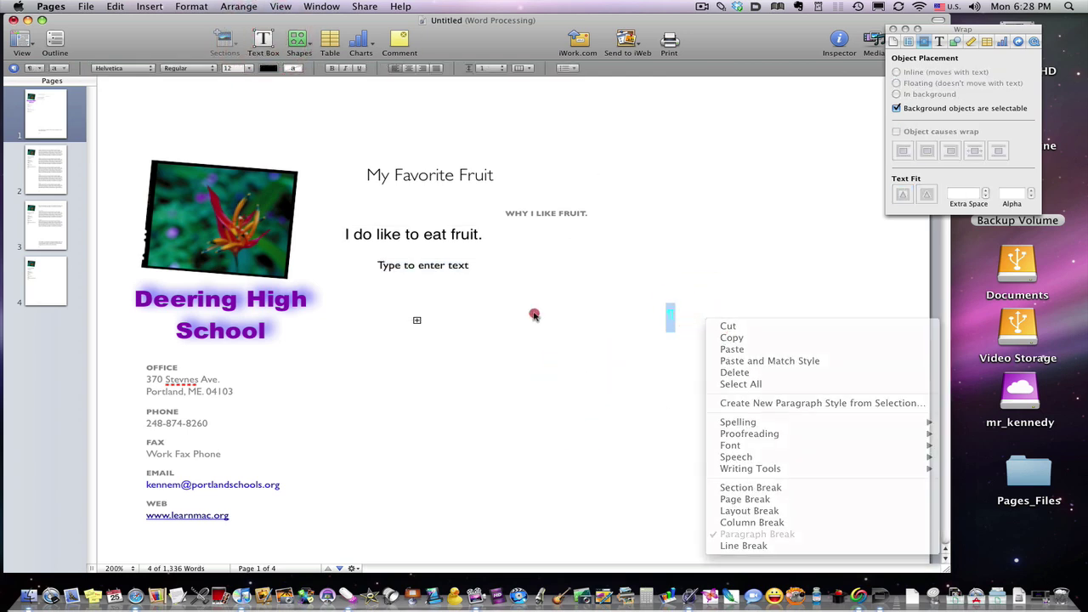
click(438, 266)
drag(531, 317, 699, 318)
scroll(718, 289, down, 3)
- Link the first fruit text box to the new right-hand box so overflow continues there
click(687, 231)
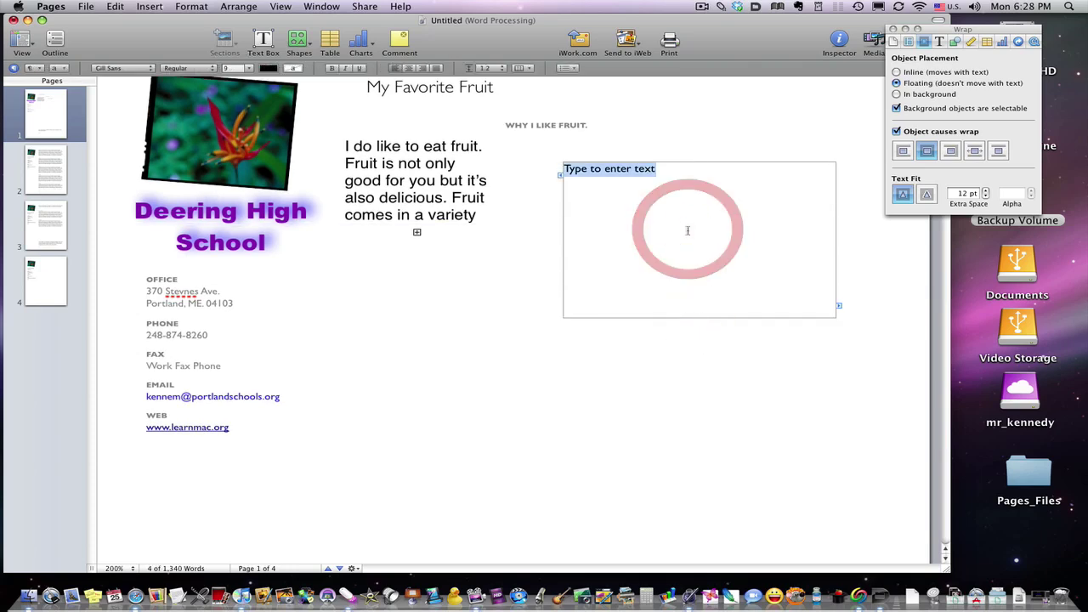
click(490, 234)
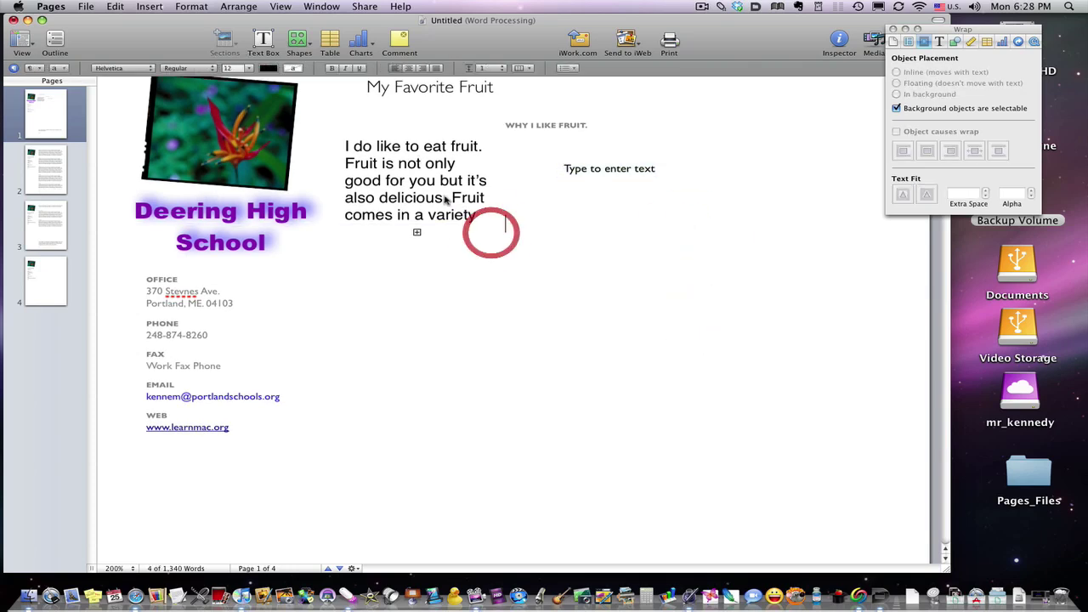
click(444, 196)
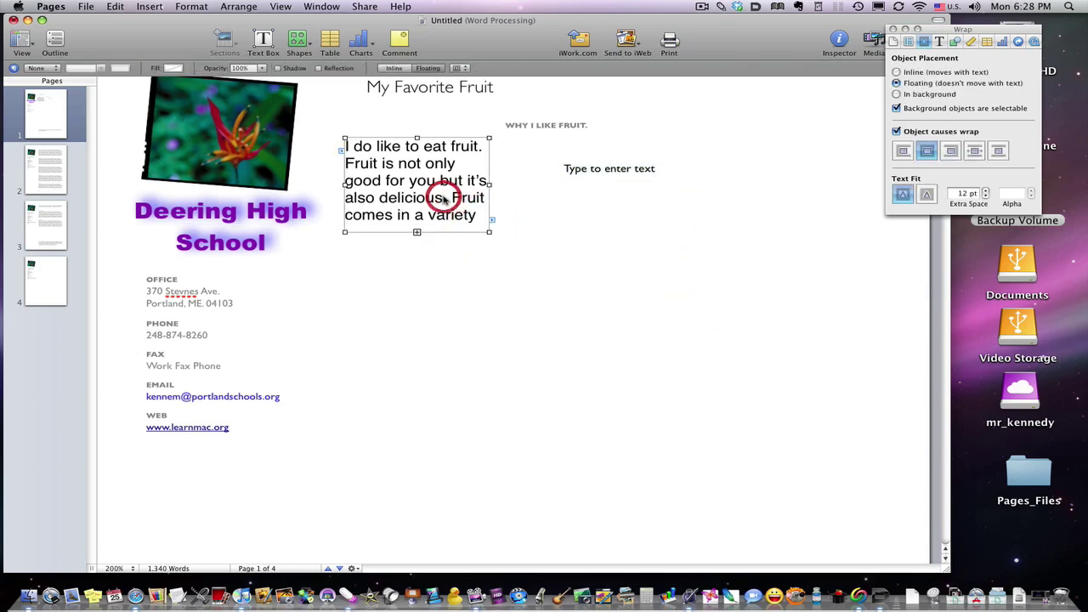
click(492, 220)
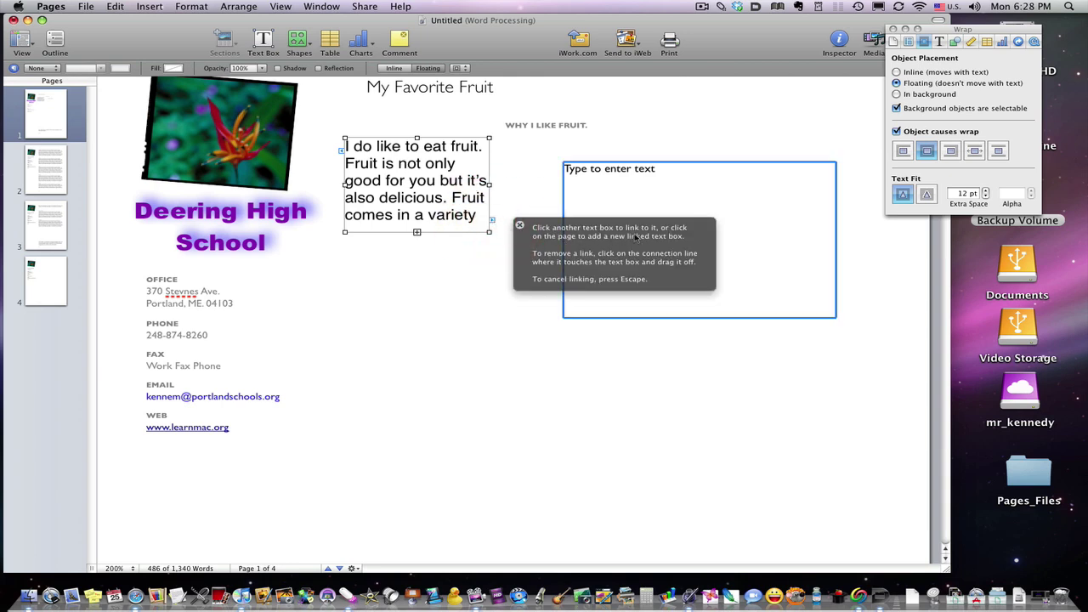
click(790, 186)
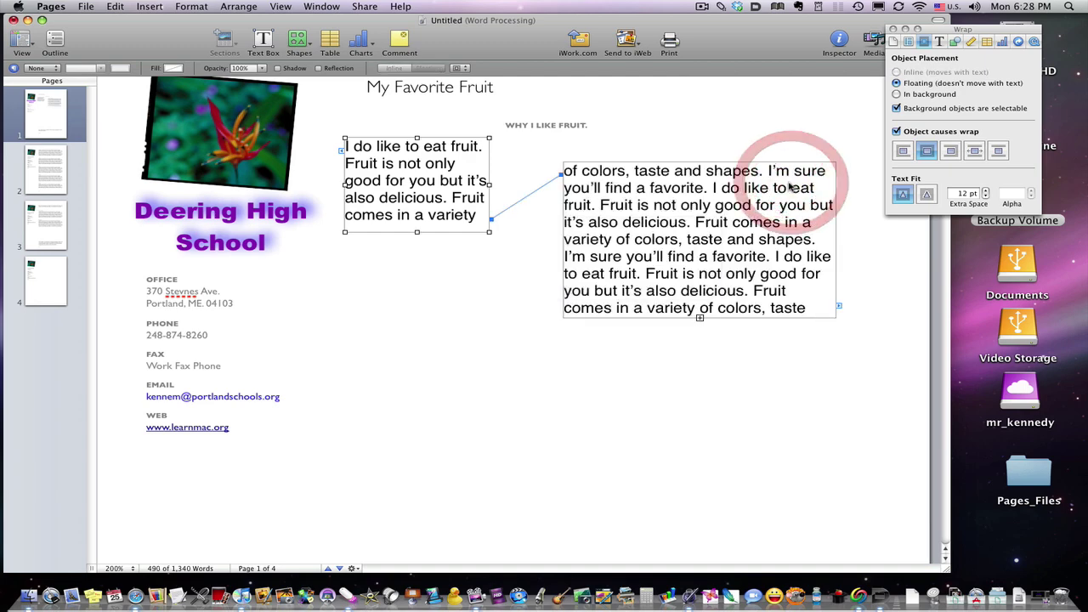
click(432, 391)
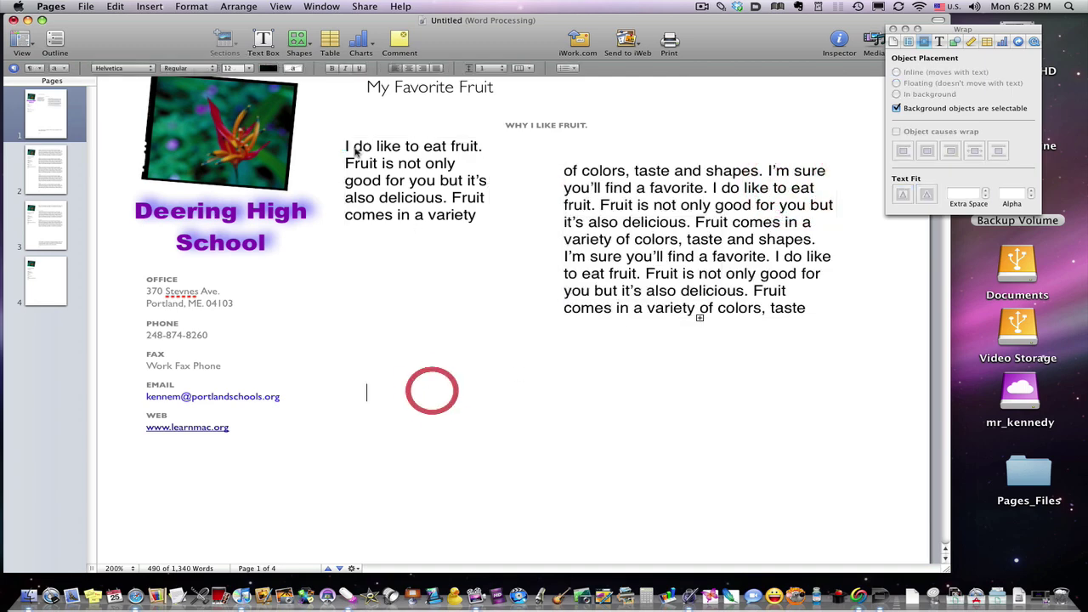
- Insert another text box and move it below the fruit text
click(263, 44)
right_click(693, 515)
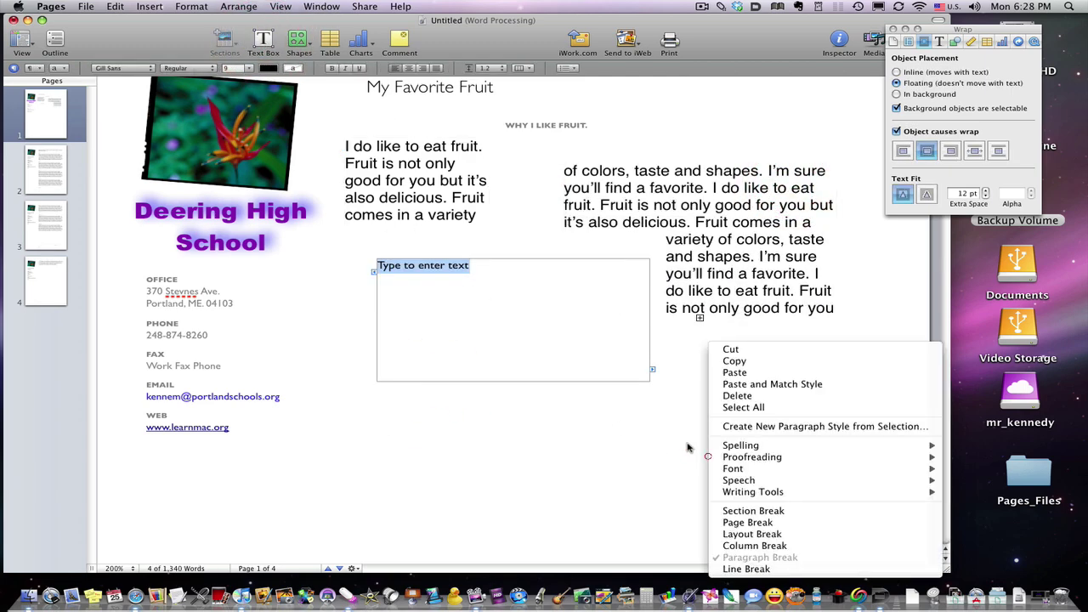
click(531, 341)
drag(463, 294, 435, 432)
- Link the right-hand box's overflow into the new lower box
click(661, 293)
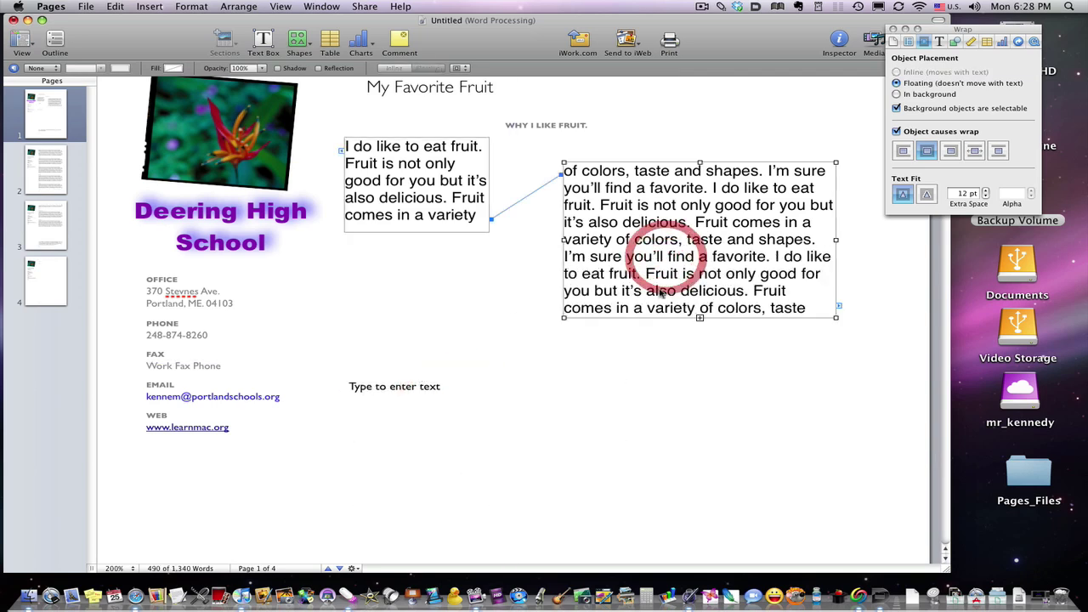
click(838, 306)
click(470, 448)
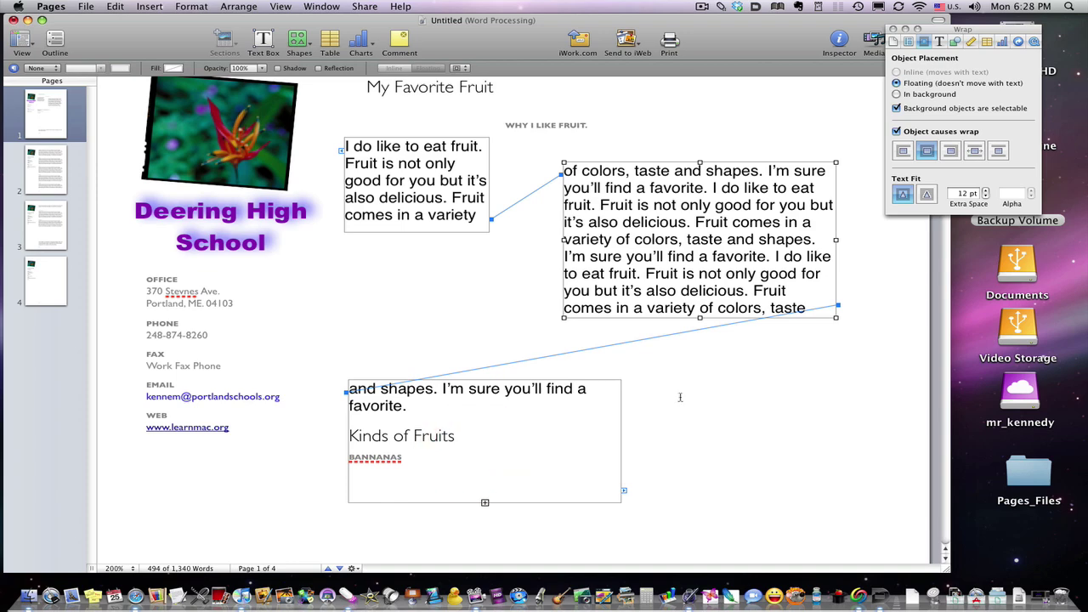
scroll(680, 397, down, 5)
- Enlarge the lower text box so it shows more text, including the Kinds of Fruits heading
click(591, 444)
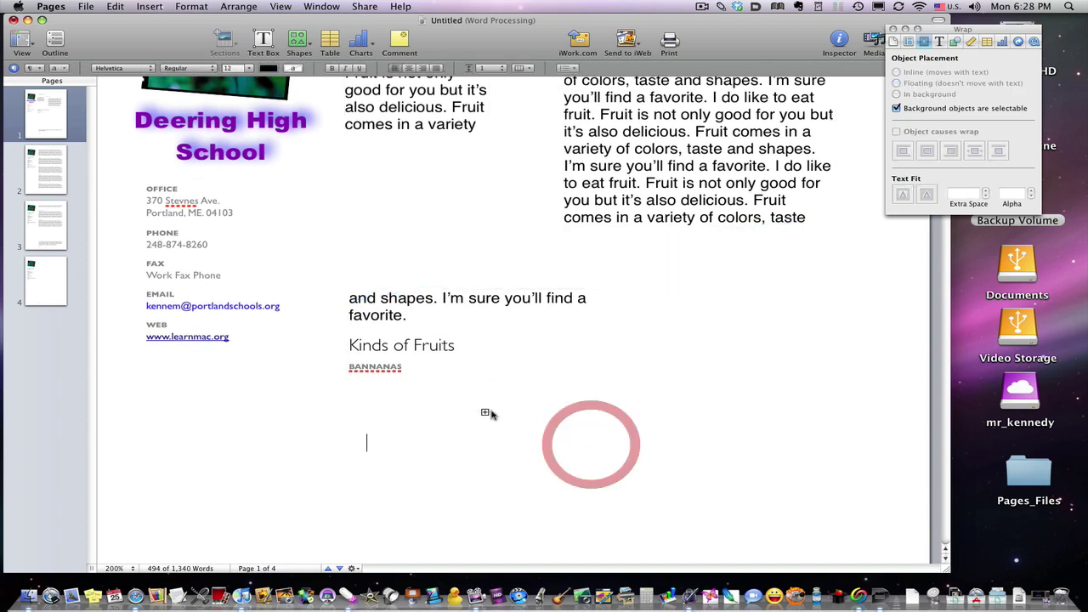
click(509, 361)
drag(621, 411, 742, 481)
scroll(654, 370, down, 8)
scroll(654, 370, down, 15)
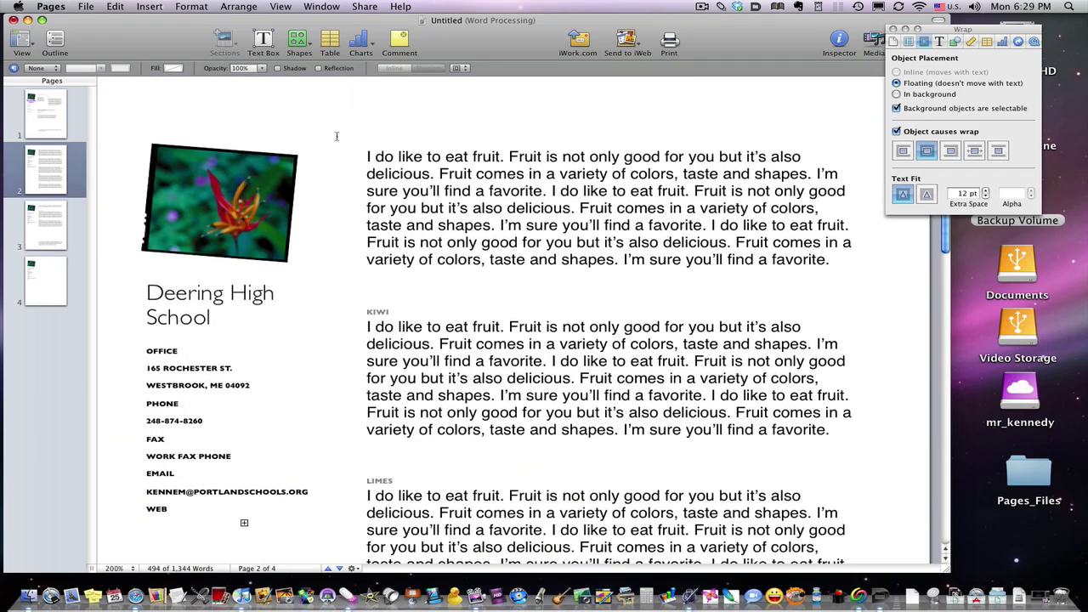
- Add a text box on page 2 and link it after the lower page 1 box
click(504, 266)
click(263, 40)
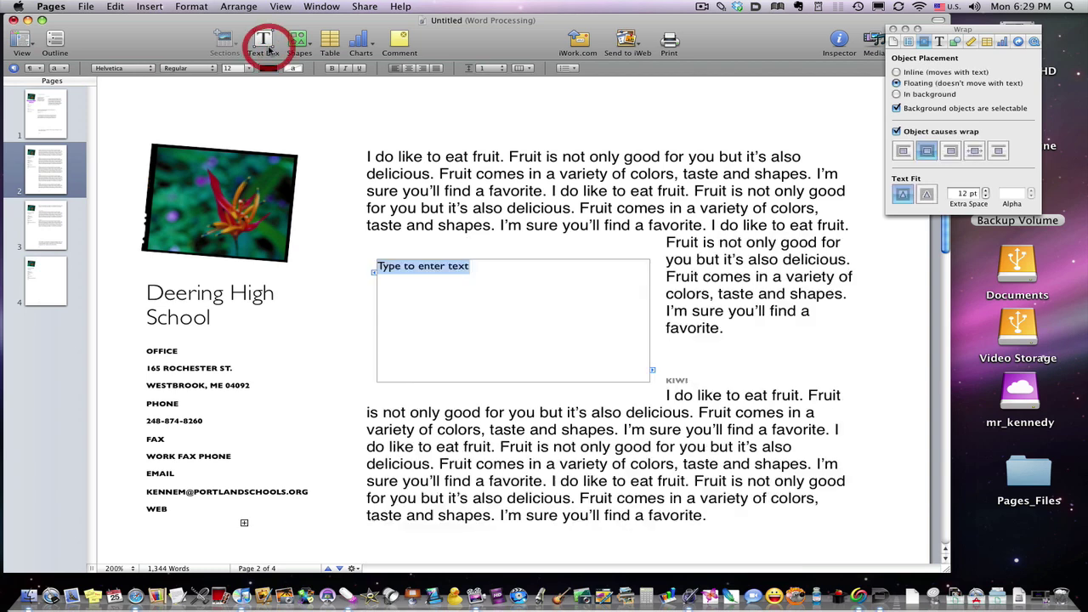
scroll(477, 258, up, 1)
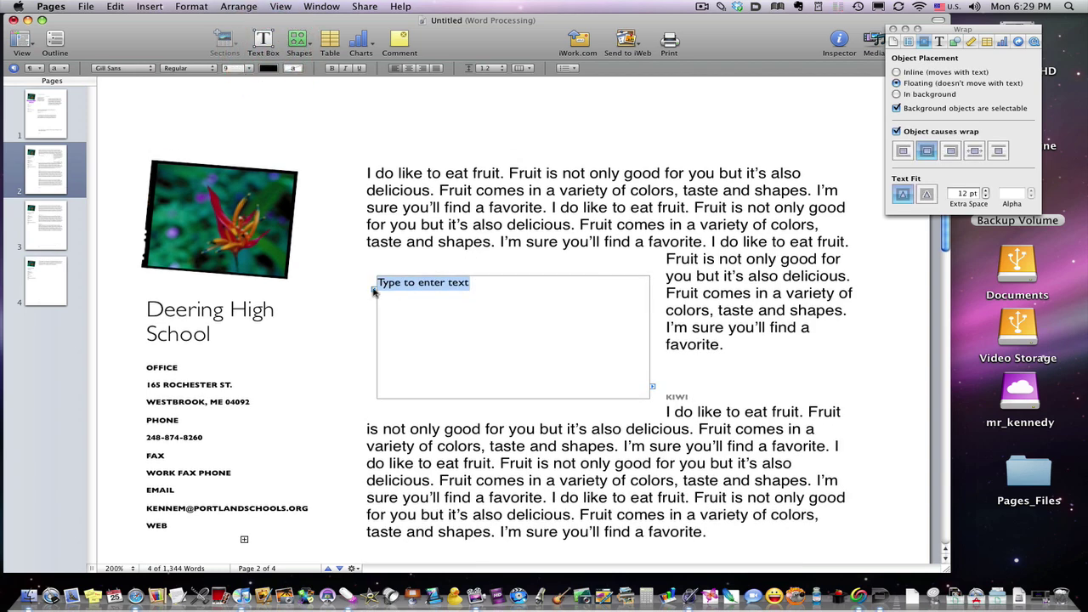
click(374, 291)
scroll(463, 285, up, 10)
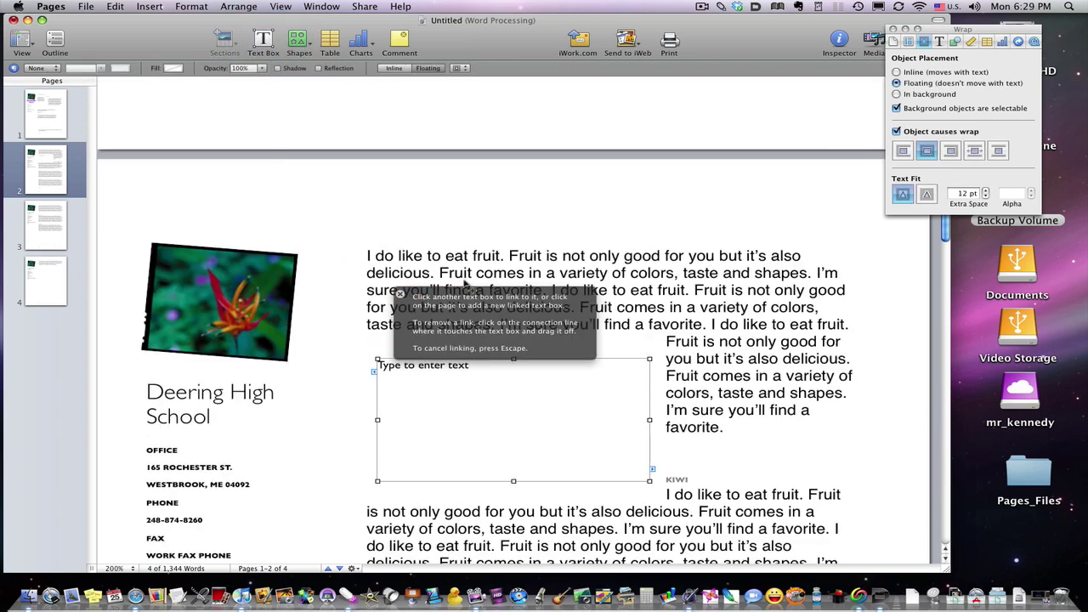
scroll(465, 283, up, 15)
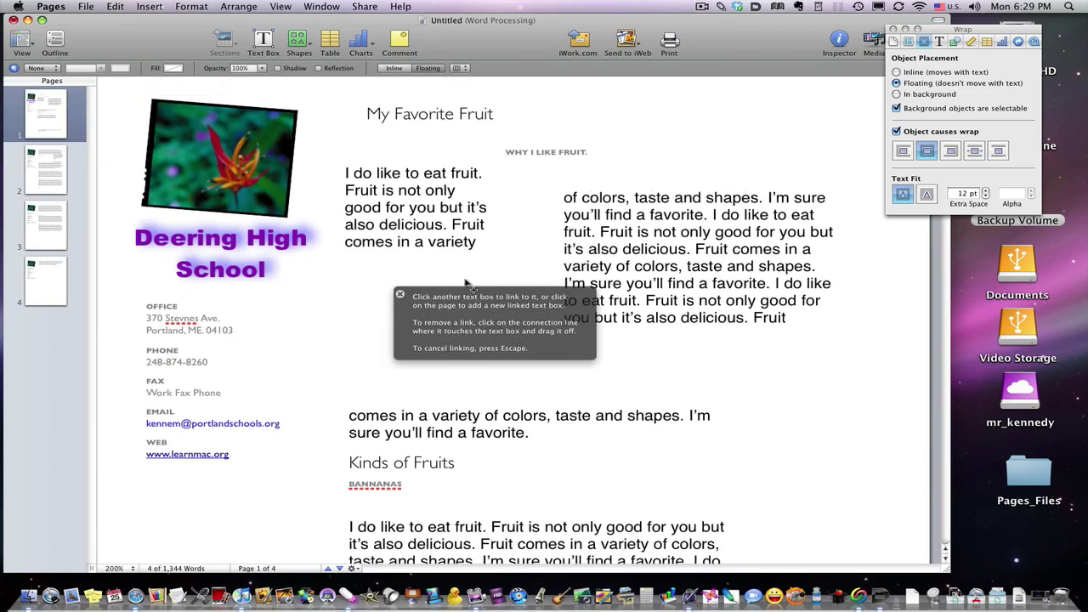
scroll(483, 274, down, 8)
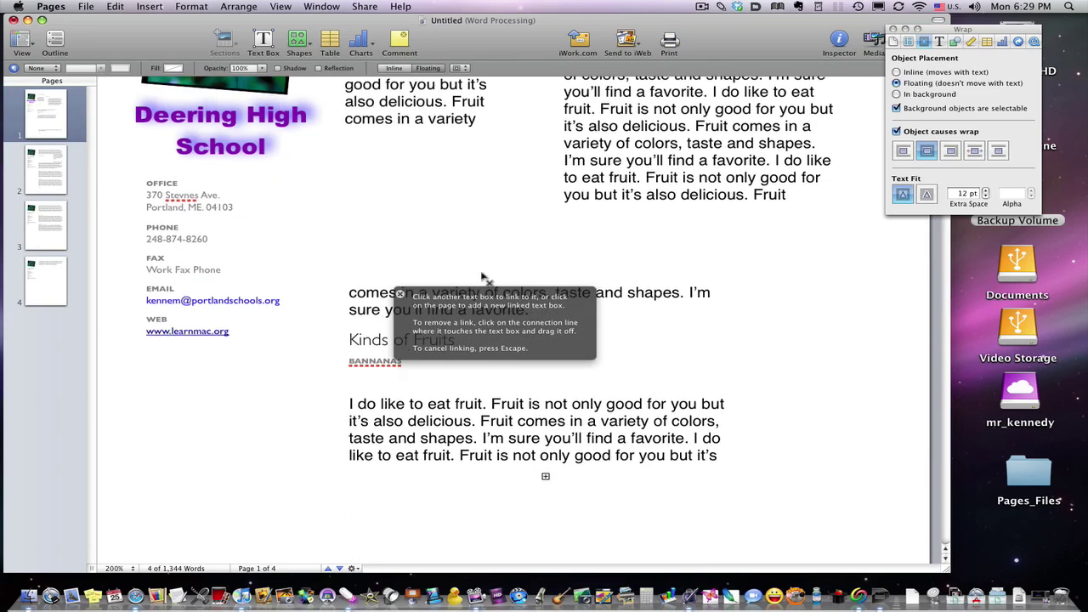
click(702, 359)
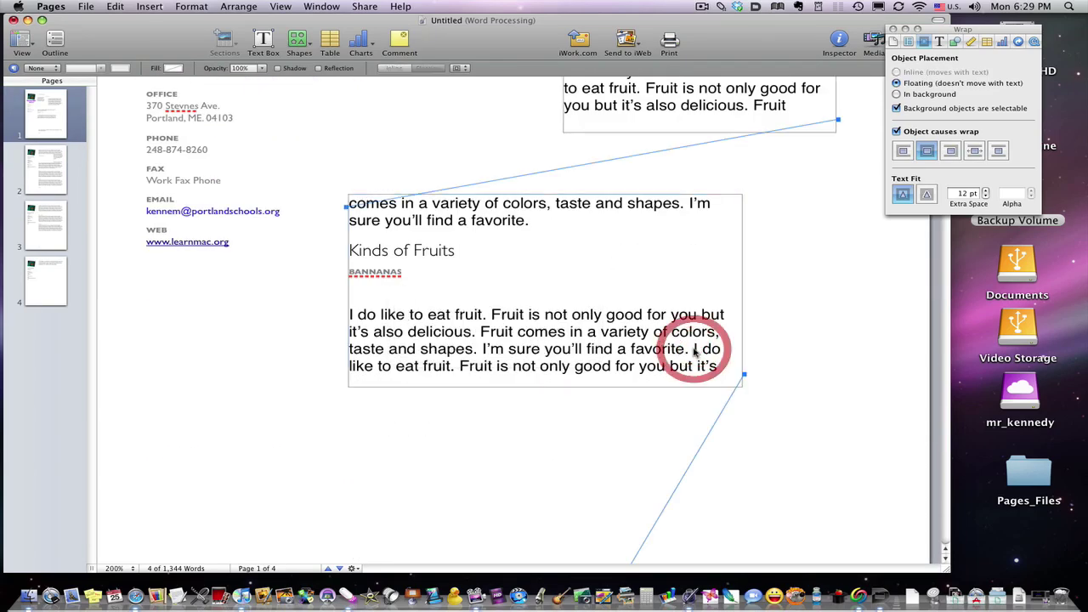
- Check the three linked page 1 boxes and enlarge the page 2 box to show more text
scroll(531, 173, up, 6)
click(423, 209)
click(697, 246)
click(571, 473)
scroll(535, 353, down, 15)
click(534, 355)
drag(649, 436, 800, 539)
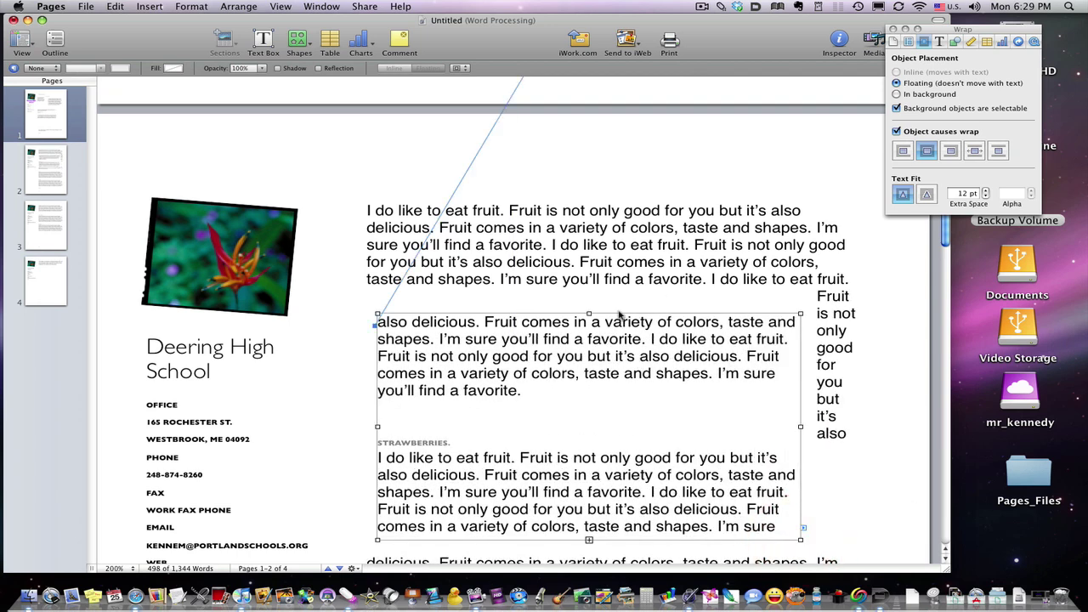
- Recheck the links from the first page 1 box, leaving the boxes deselected
scroll(621, 315, up, 15)
click(289, 124)
click(423, 296)
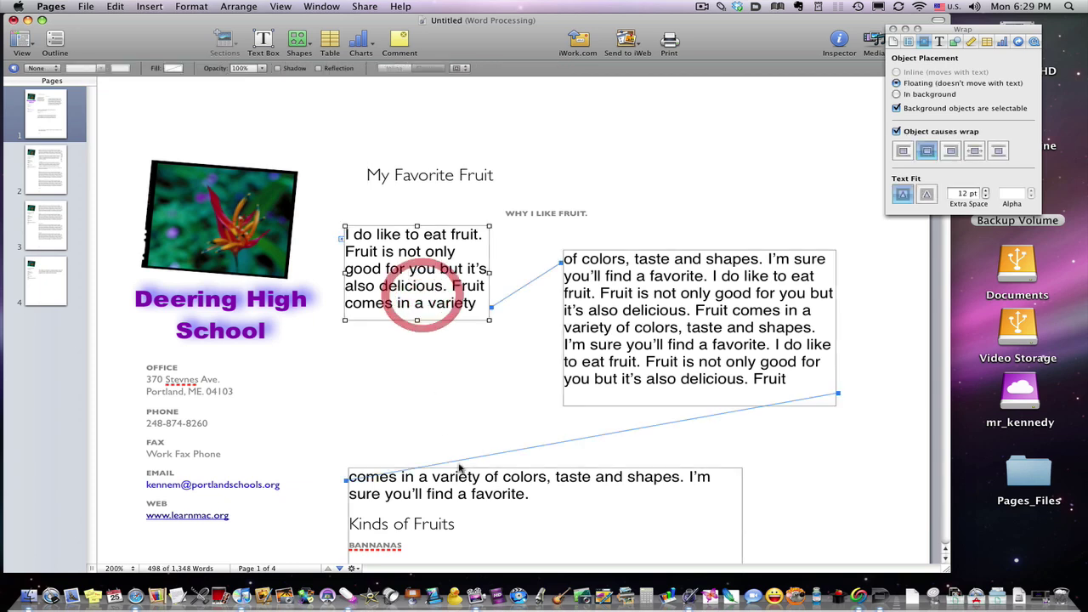
click(420, 394)
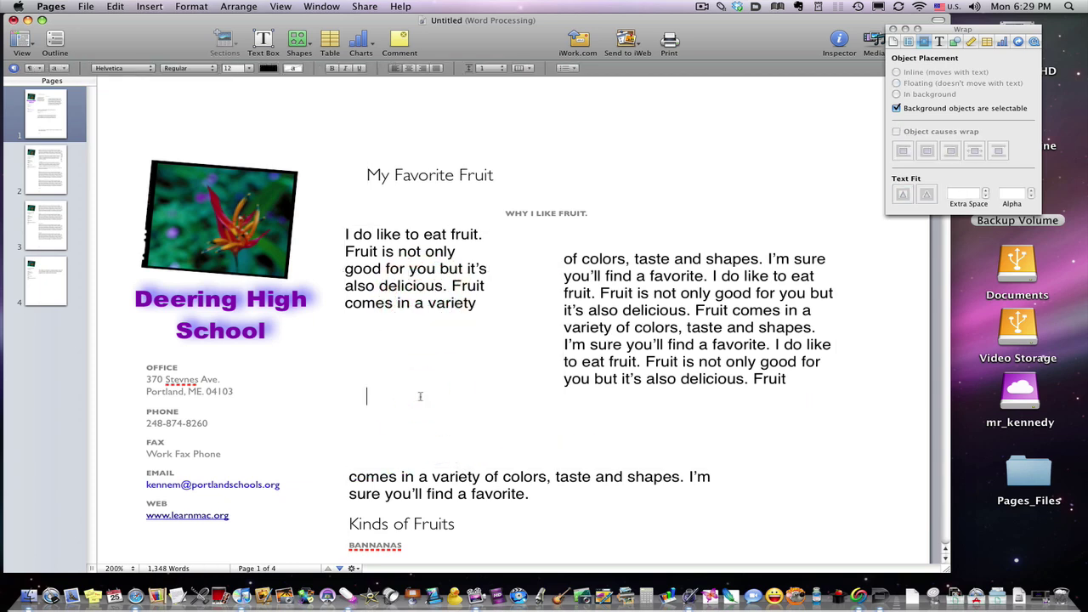